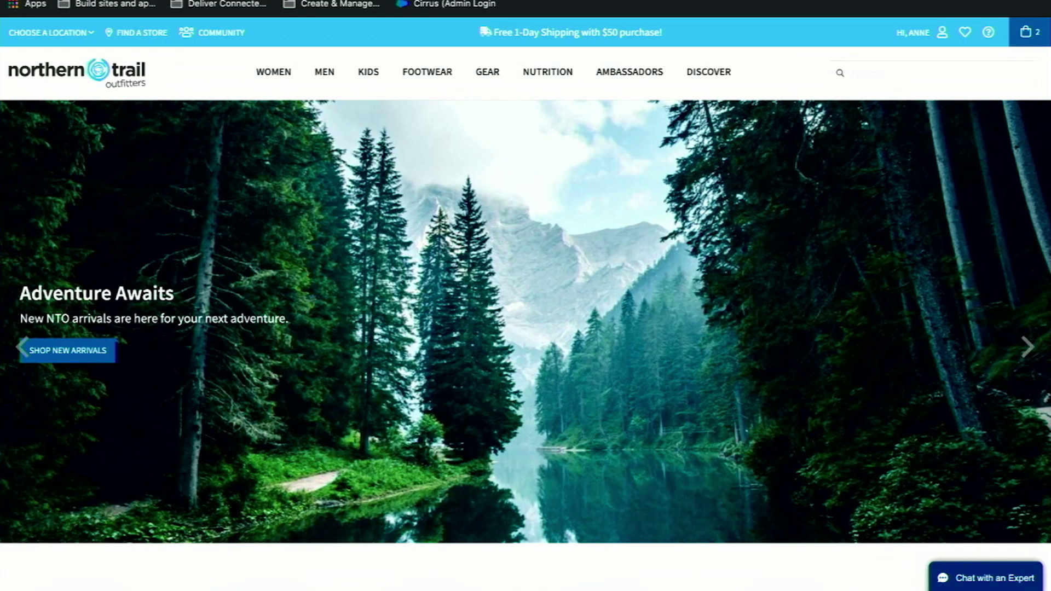
# Check out the two-item cart through shipping, payment and review, then place the order.
pyautogui.click(1035, 34)
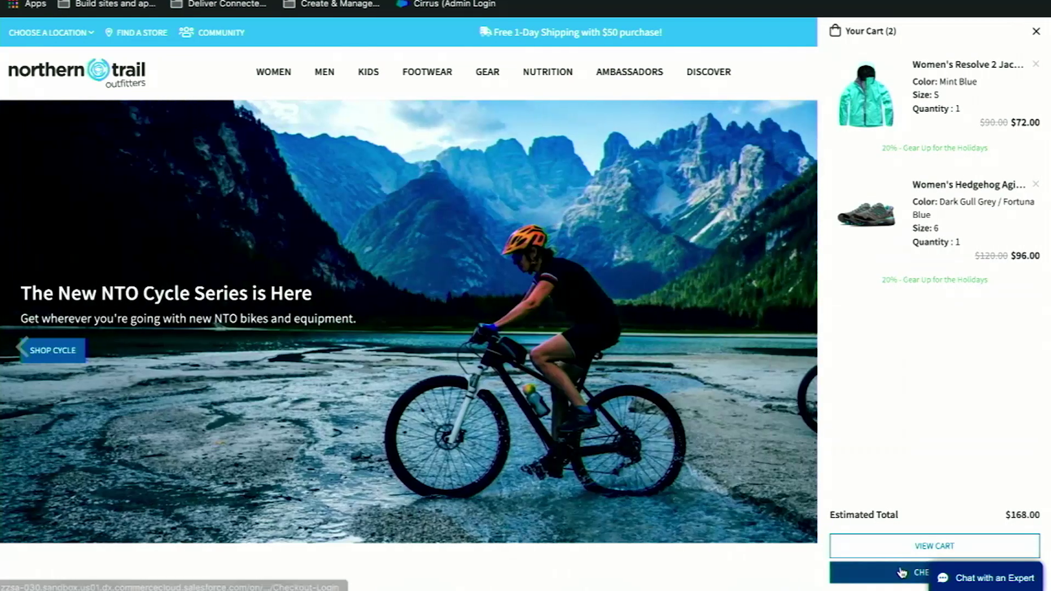
pyautogui.click(902, 547)
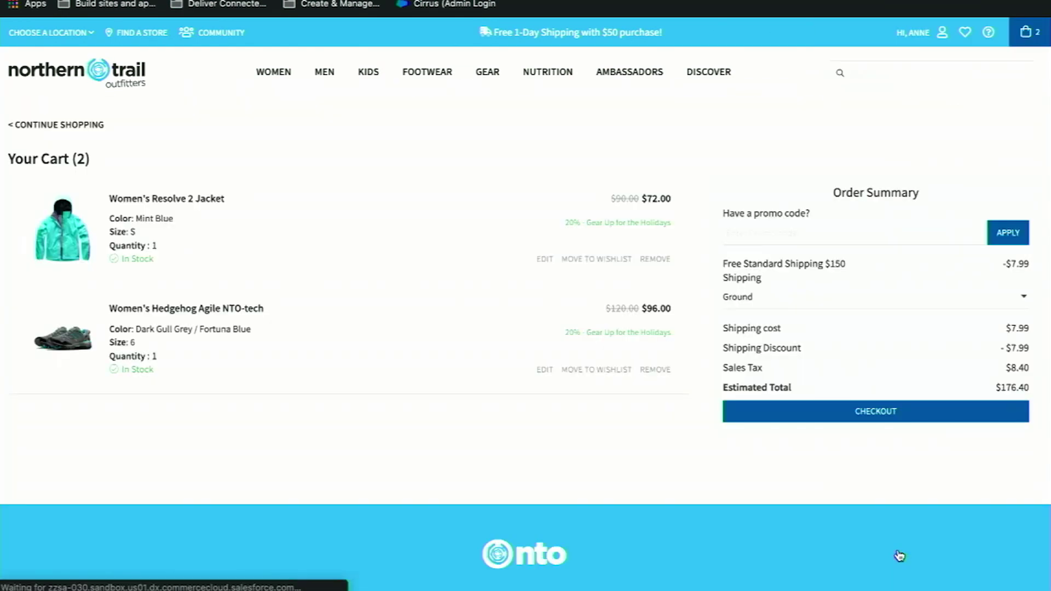
pyautogui.click(832, 419)
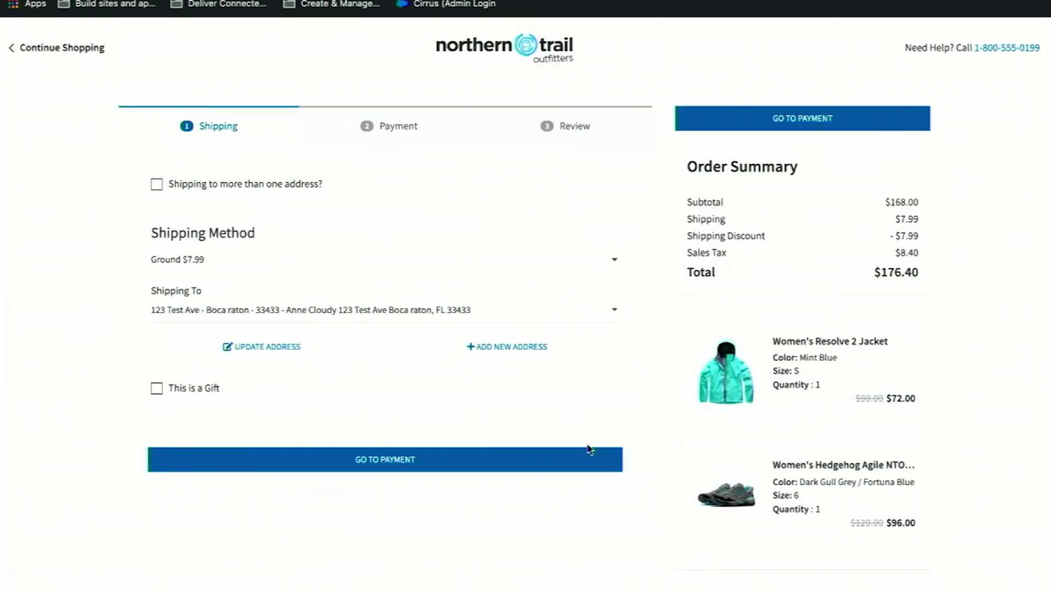
pyautogui.click(528, 458)
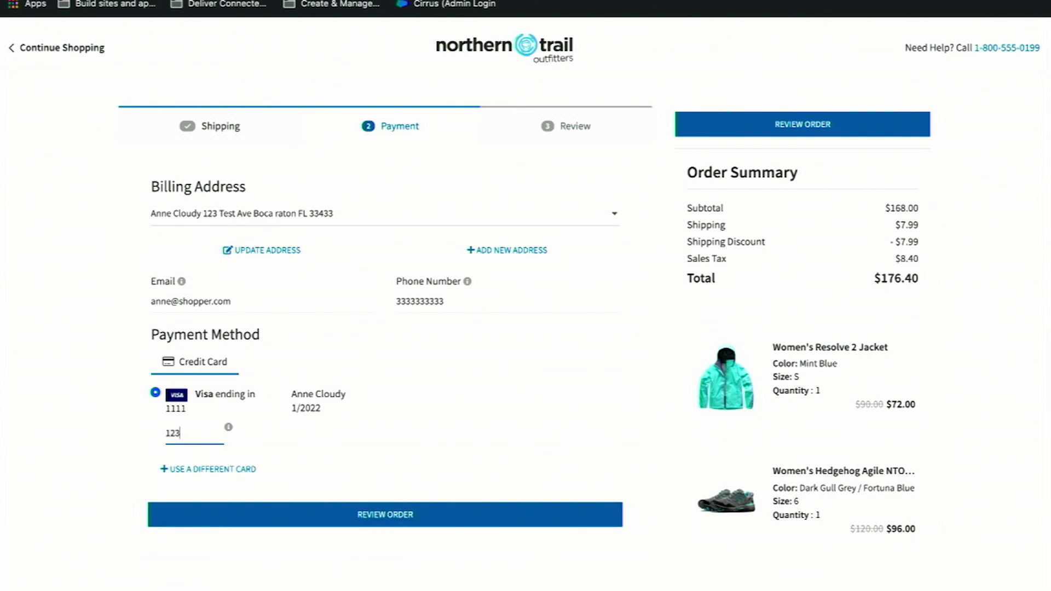
pyautogui.click(340, 515)
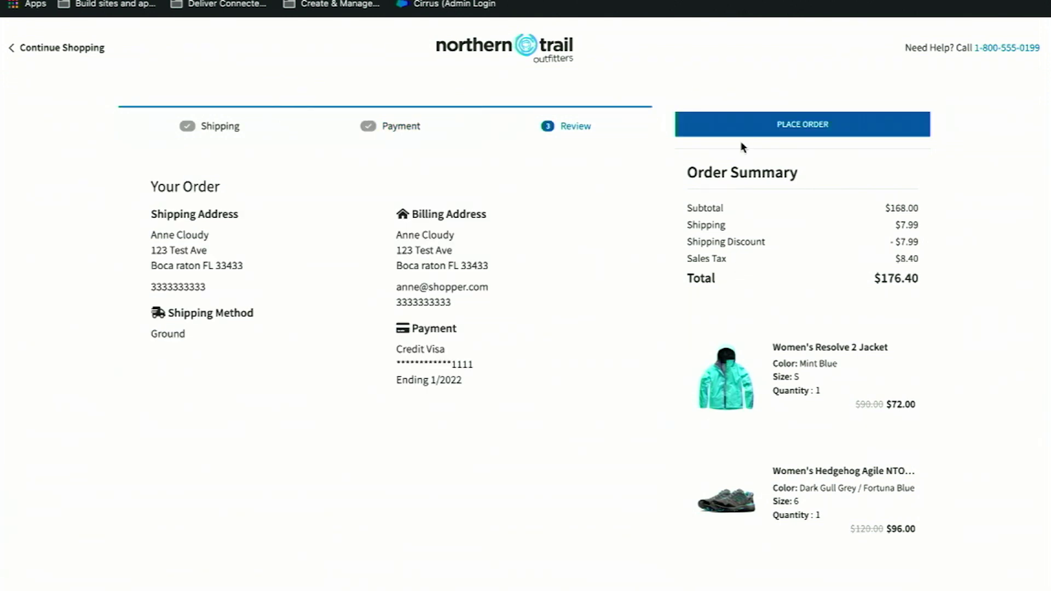
pyautogui.click(739, 132)
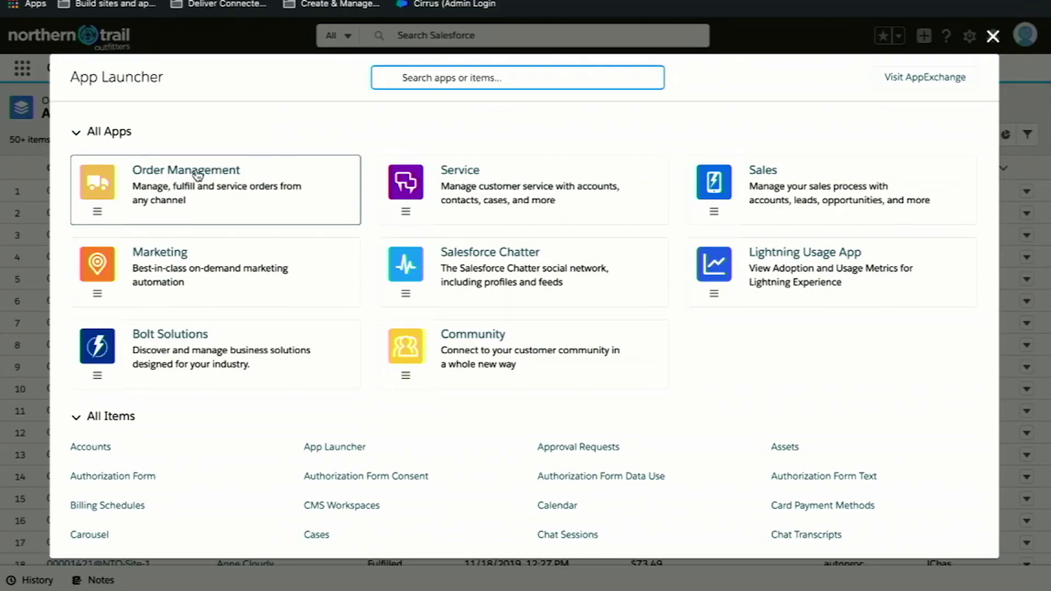
# Open the Order Management app's Order Summaries tab with All Order Summaries listed.
pyautogui.click(198, 174)
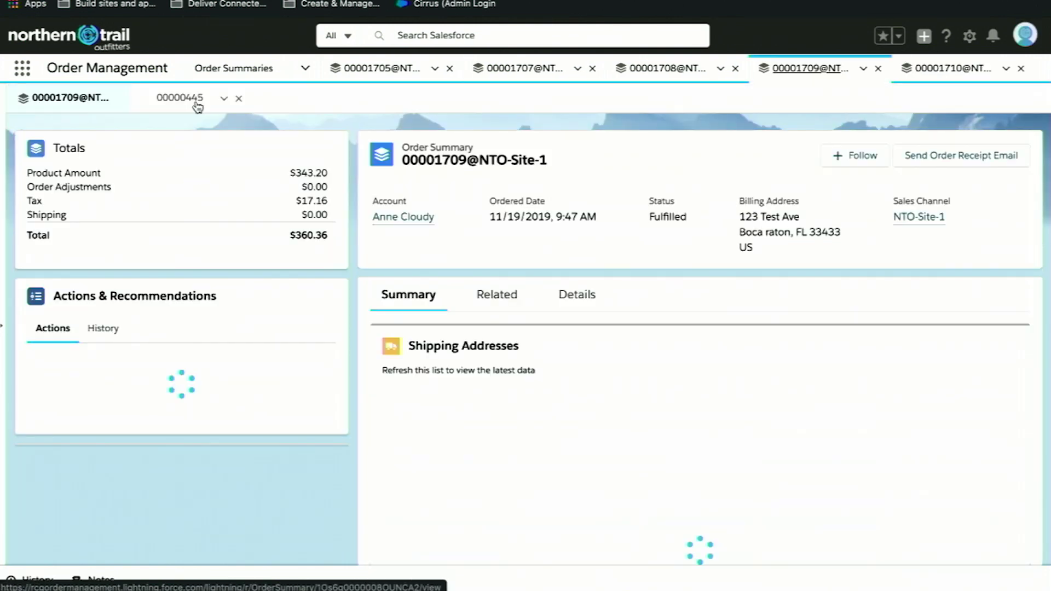
pyautogui.click(220, 78)
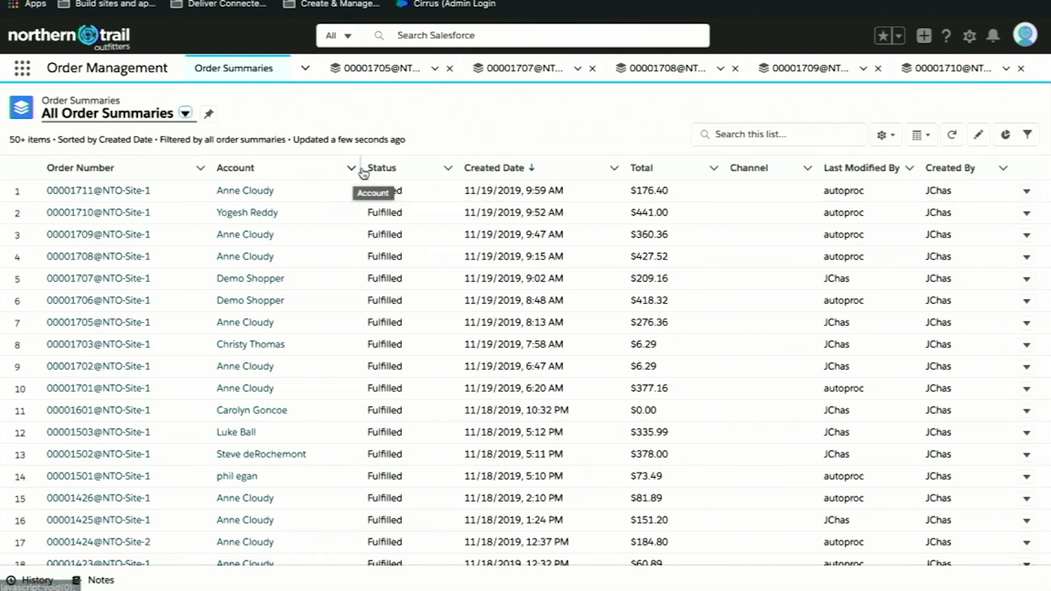
# Show the orders-by-status chart and add the Channel field to the list's displayed columns.
pyautogui.click(1006, 135)
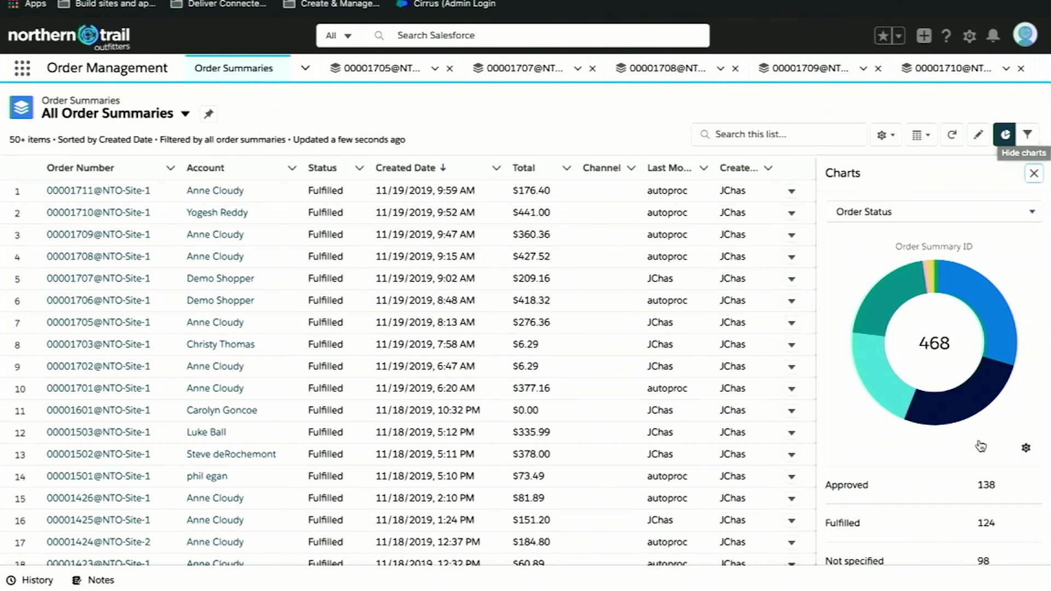
pyautogui.scroll(-2, 981, 445)
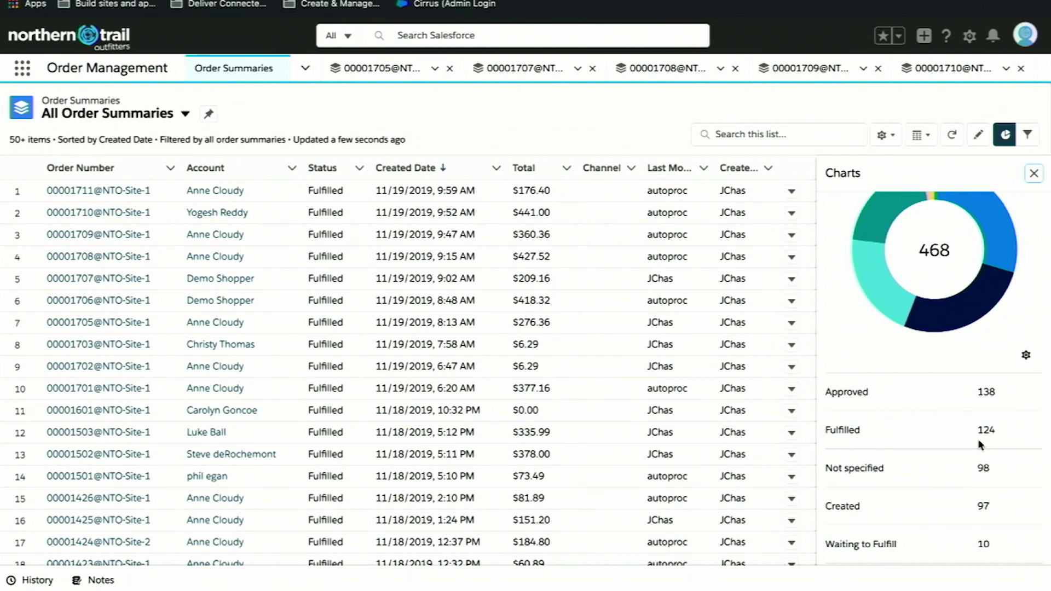
pyautogui.click(885, 136)
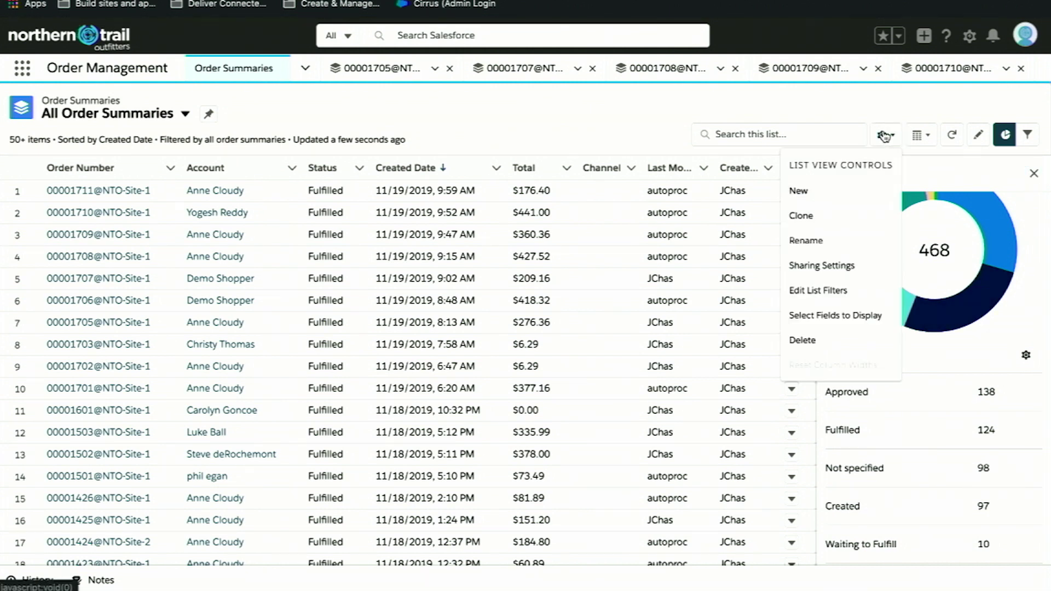
pyautogui.click(826, 315)
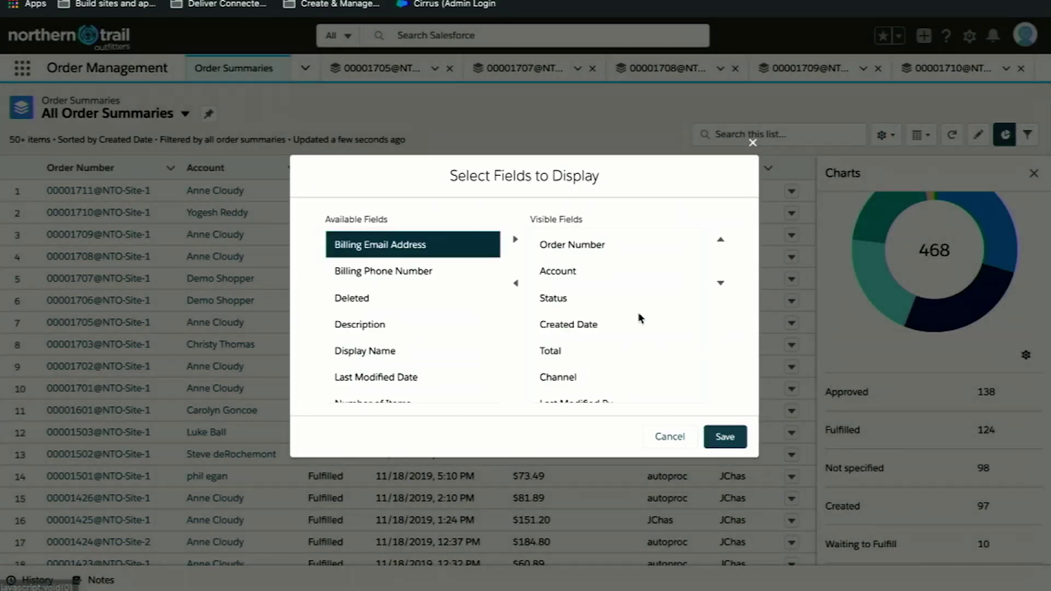
pyautogui.scroll(-1, 585, 383)
pyautogui.click(574, 335)
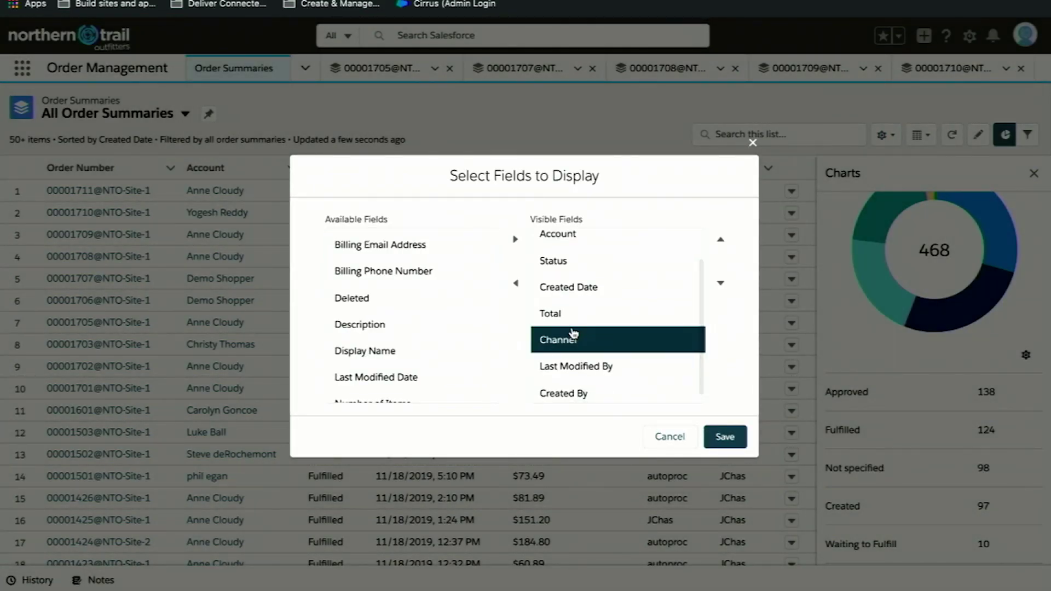
pyautogui.scroll(-1, 398, 293)
pyautogui.scroll(1, 398, 293)
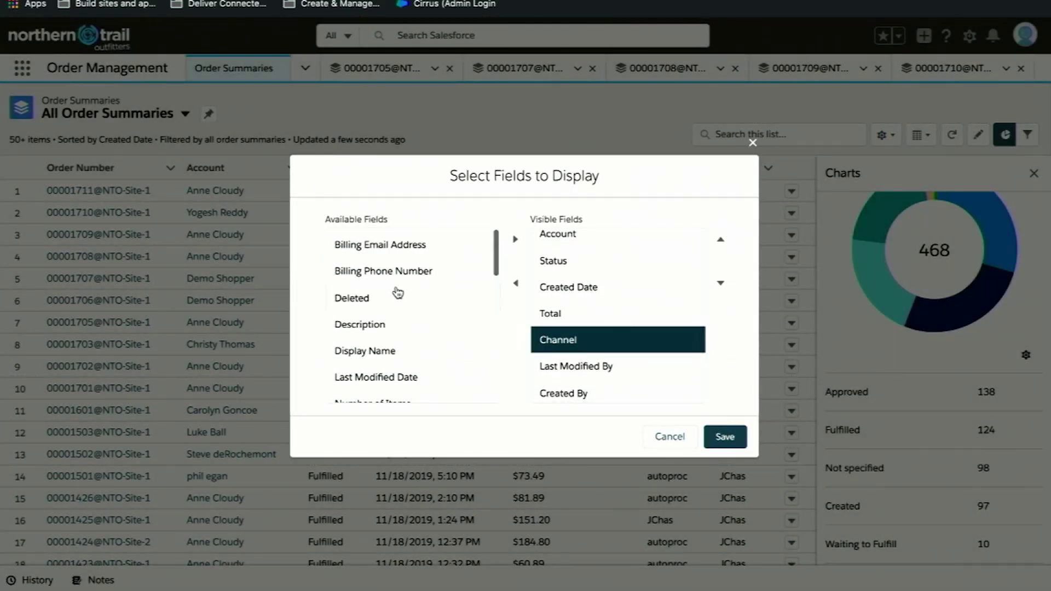
pyautogui.click(725, 438)
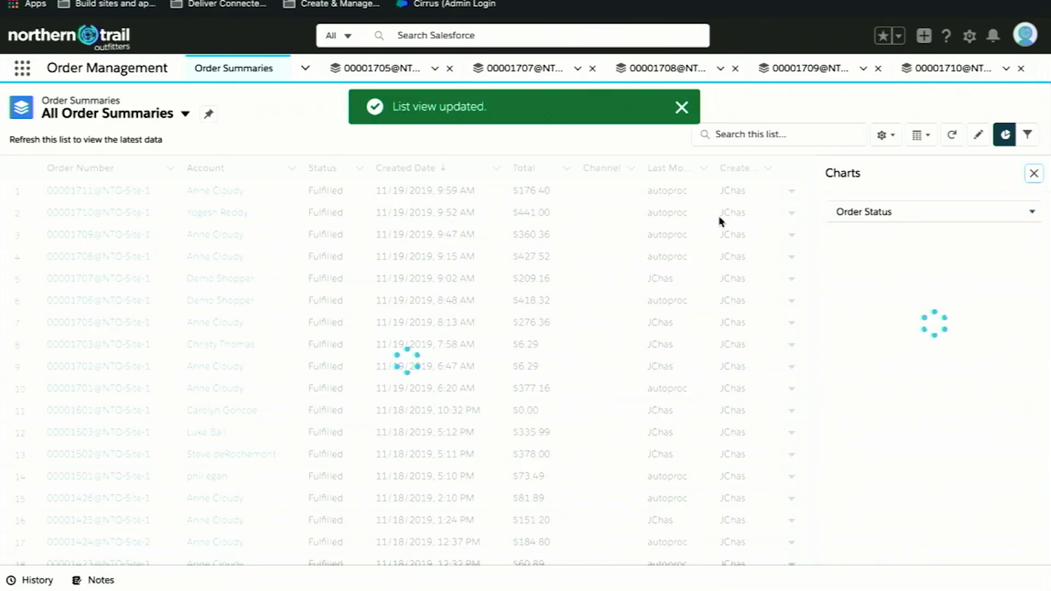
# Sort the orders by created date and account name, then open newest order 1711.
pyautogui.click(446, 169)
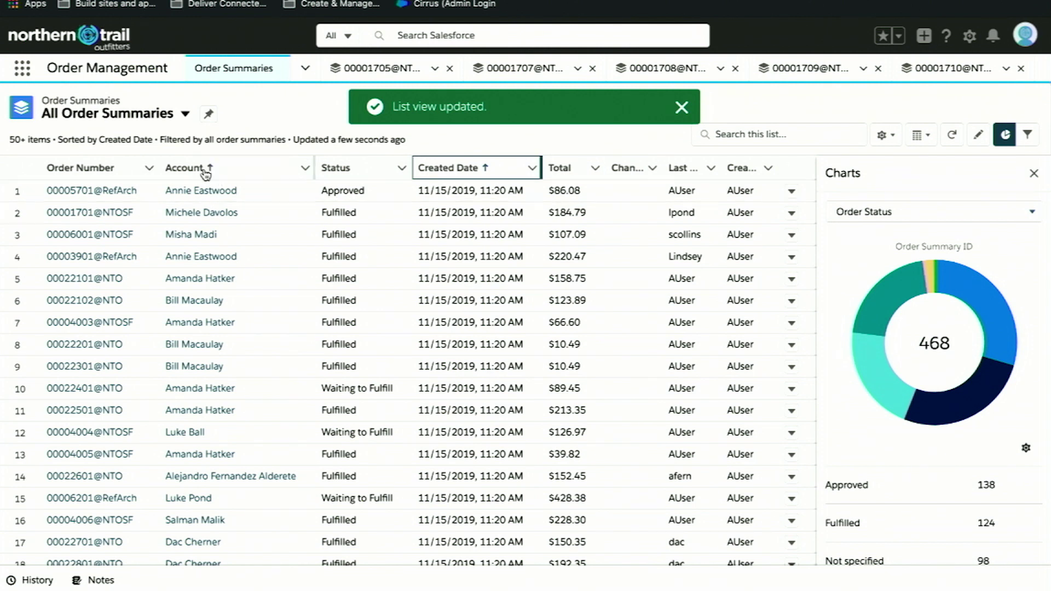
pyautogui.click(206, 170)
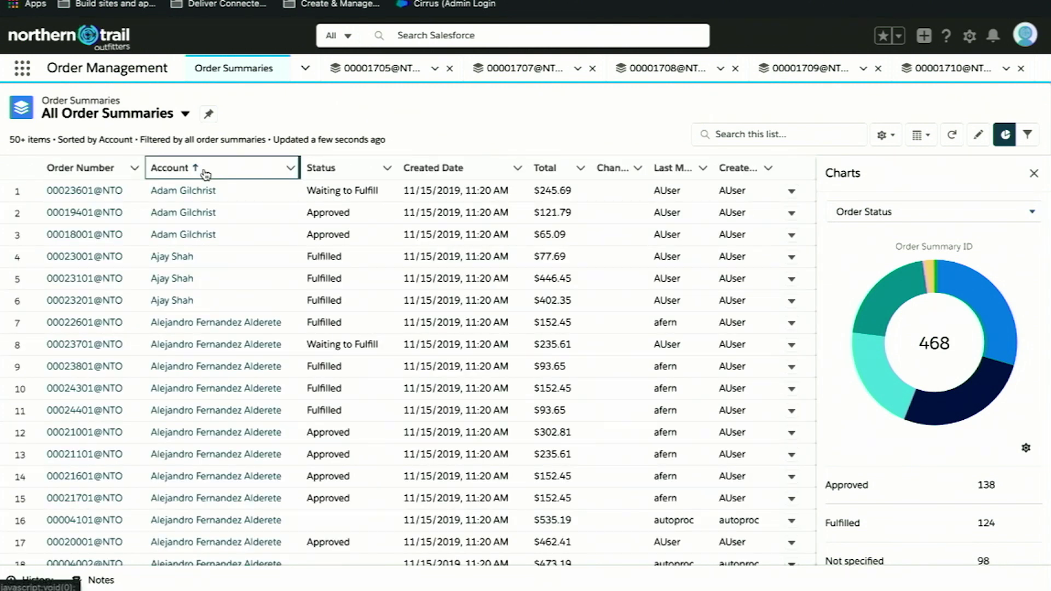
pyautogui.click(463, 167)
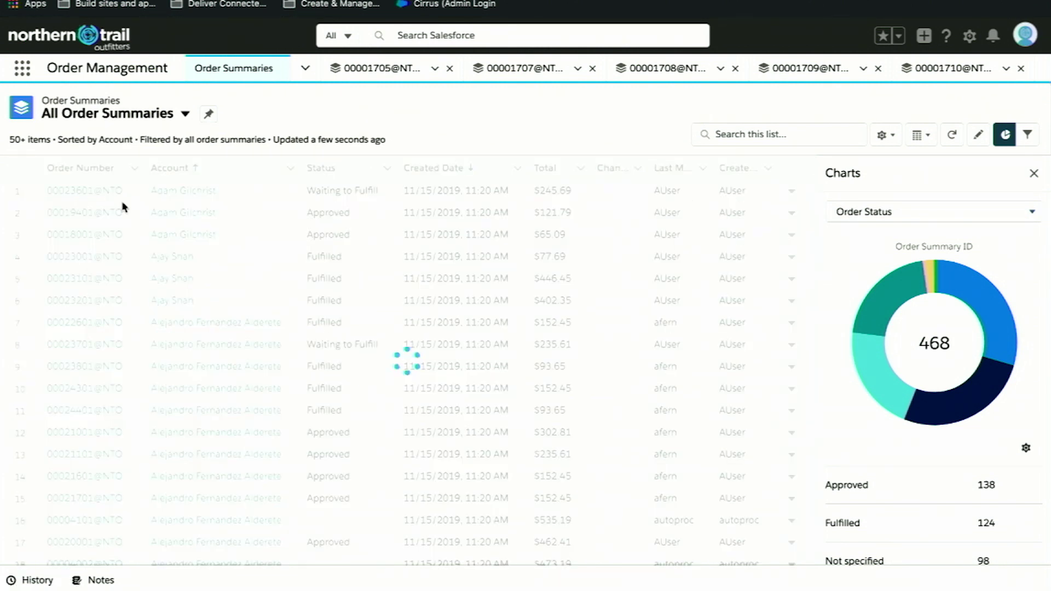
pyautogui.click(83, 191)
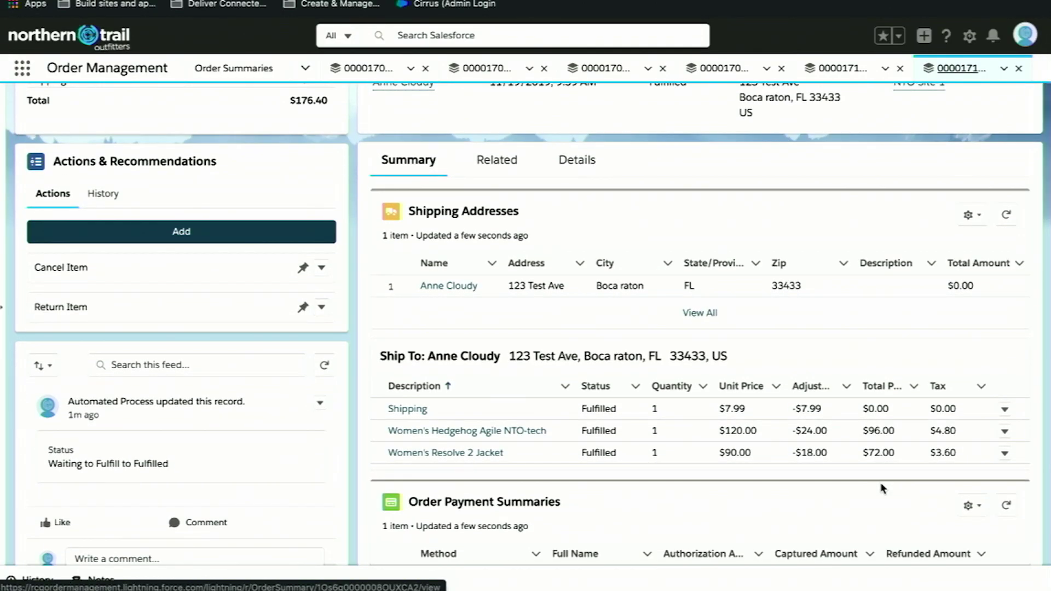
pyautogui.scroll(-1, 881, 482)
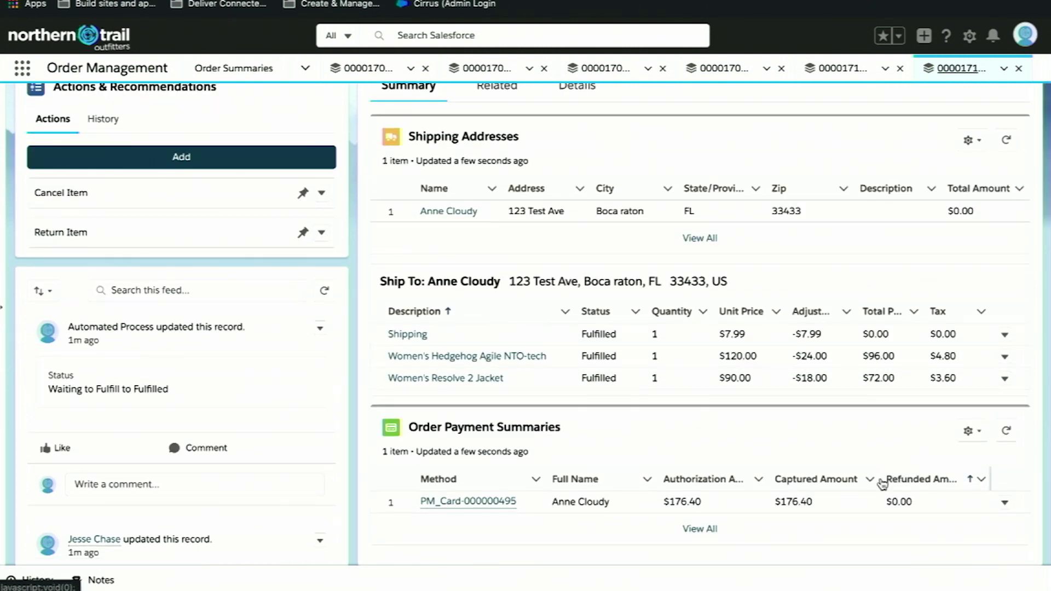
pyautogui.scroll(3, 882, 483)
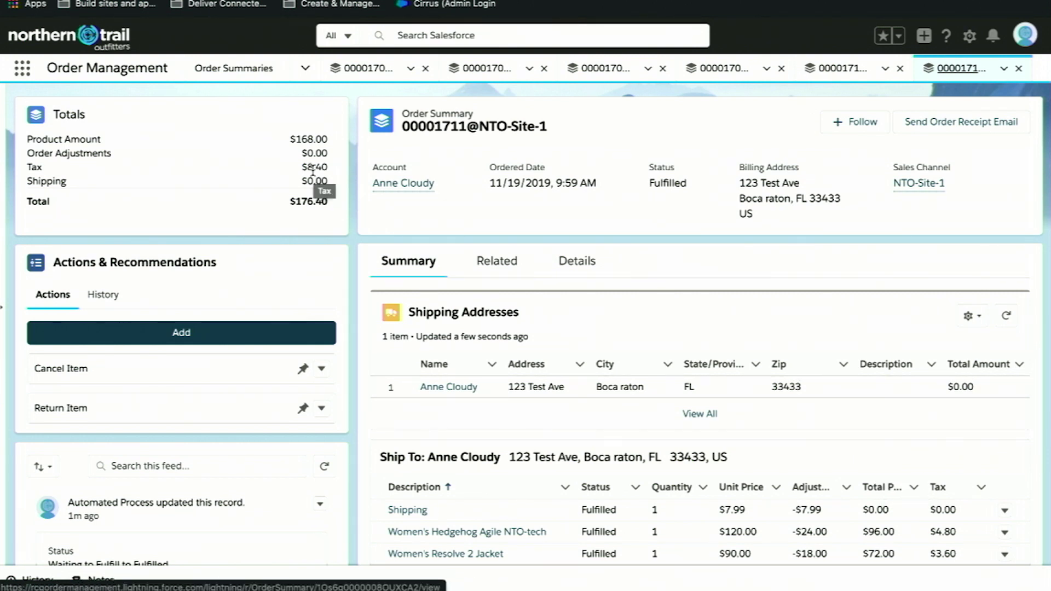
pyautogui.click(570, 269)
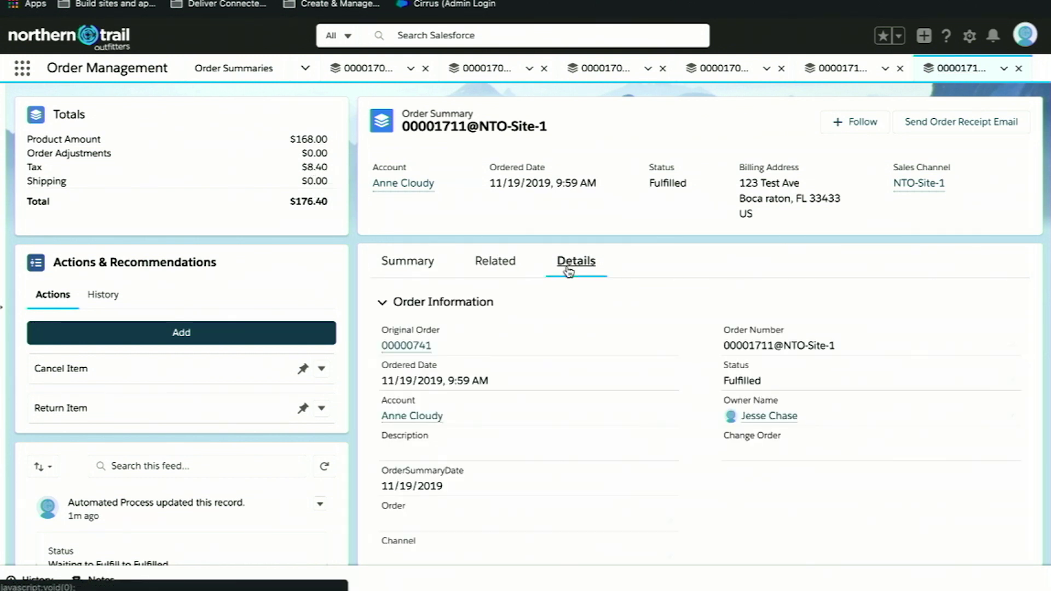
# Open the order's fulfillment order record and look through its details.
pyautogui.moveTo(396, 350)
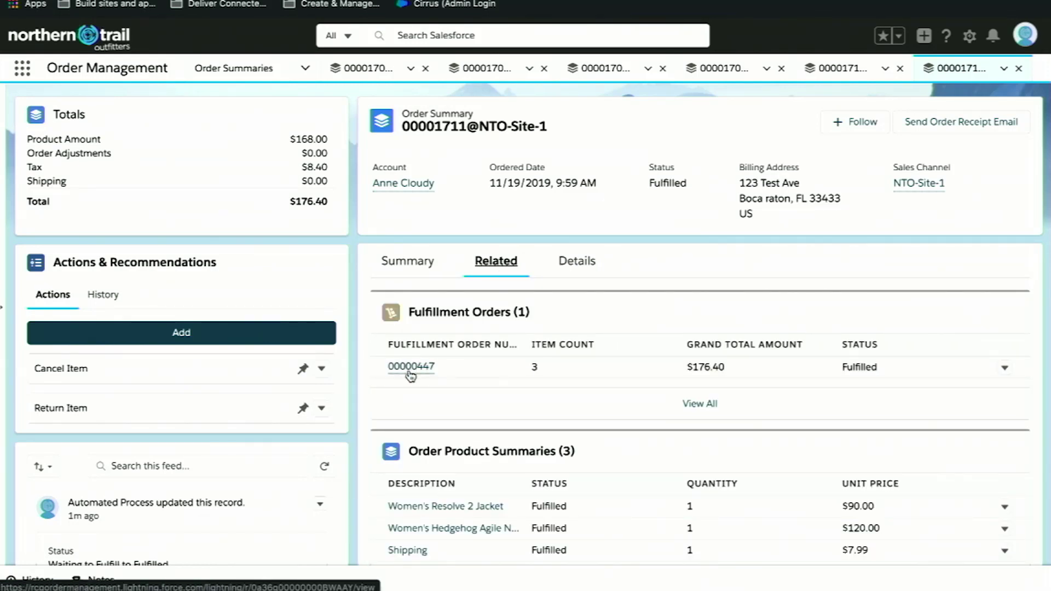
pyautogui.click(409, 367)
pyautogui.moveTo(410, 376)
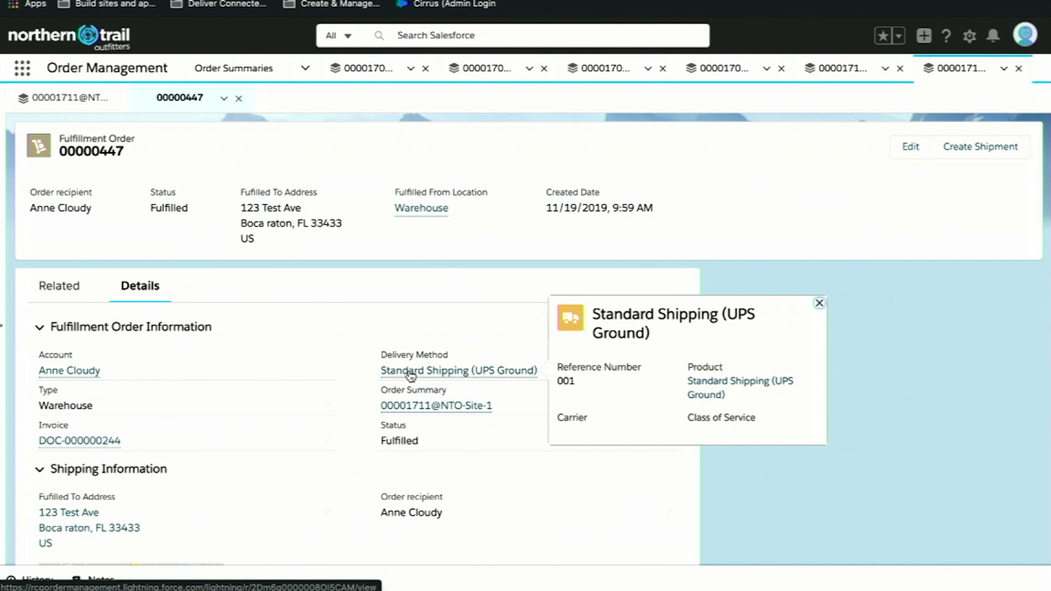
pyautogui.scroll(-1, 411, 376)
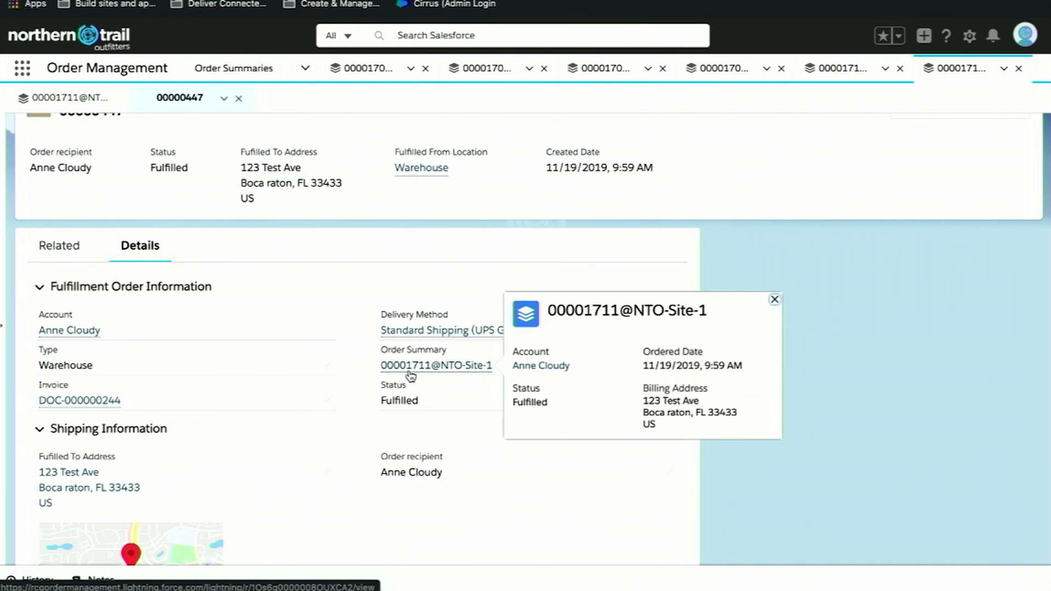
pyautogui.scroll(1, 411, 376)
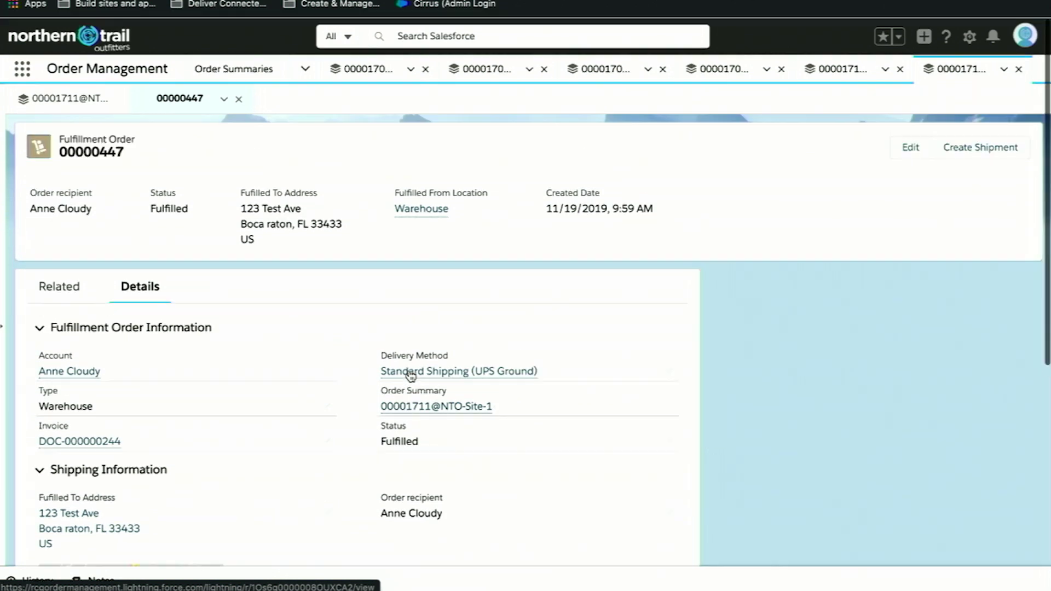
# Back on the order summary, view all of its Order Payment Summaries.
pyautogui.click(85, 98)
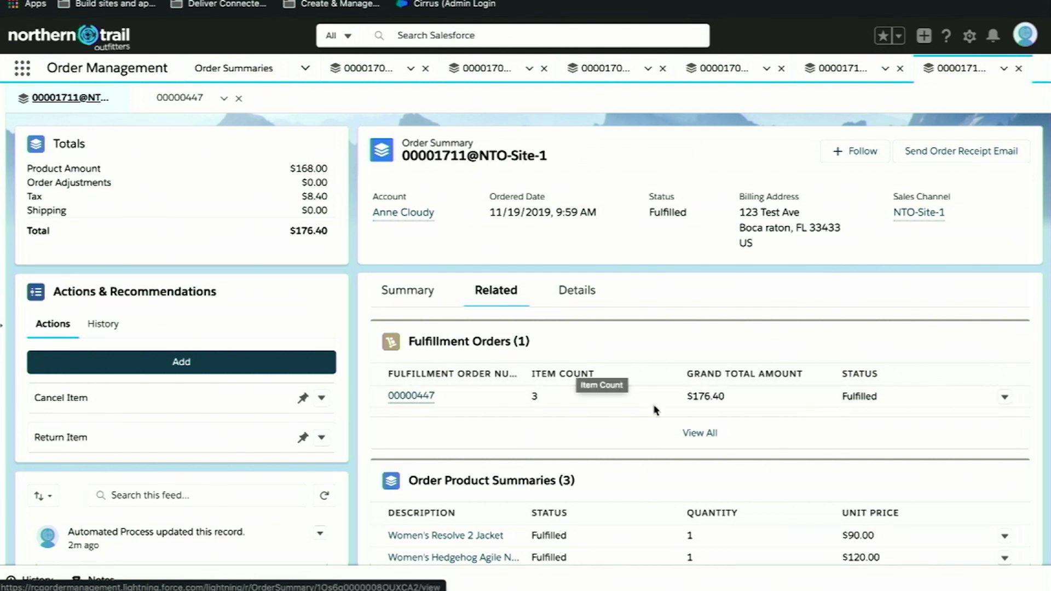
pyautogui.scroll(-3, 655, 411)
pyautogui.click(417, 167)
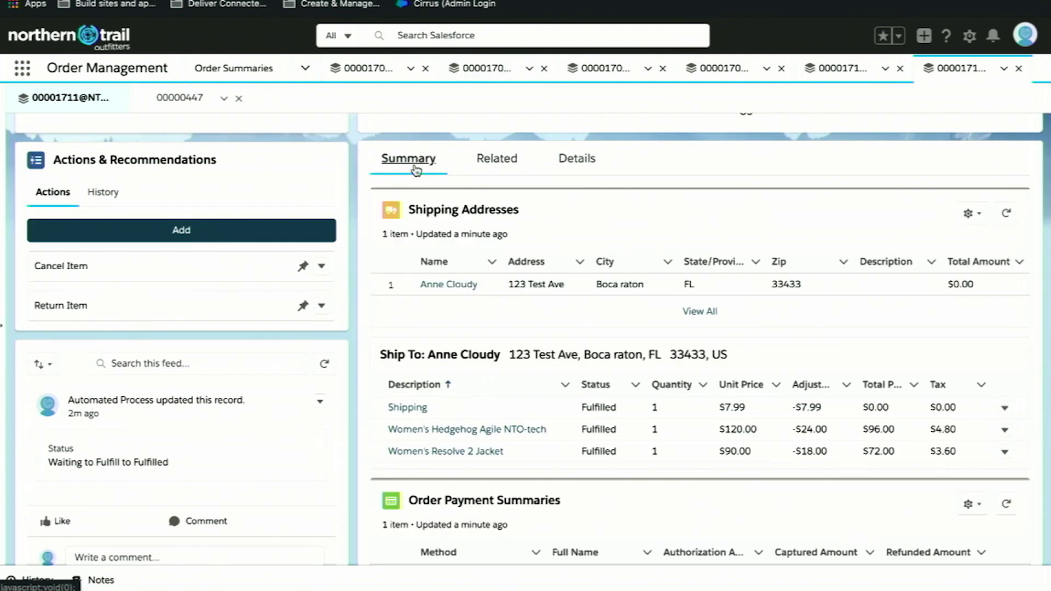
pyautogui.scroll(-3, 716, 395)
pyautogui.click(698, 477)
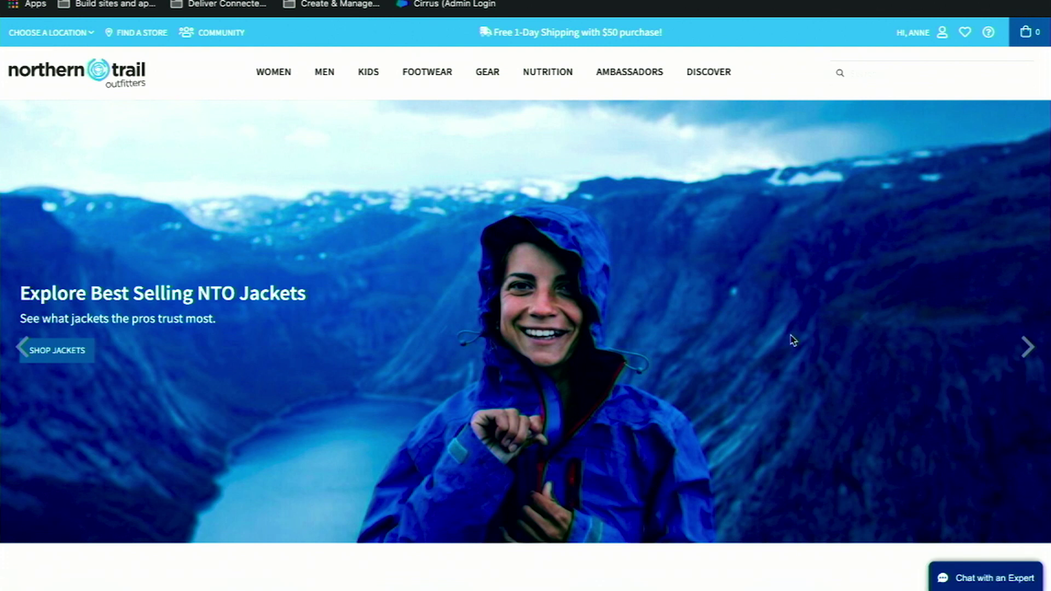
# Fill the pre-chat form with the shopper's name, e-mail and subject 'need a return', and start chatting.
pyautogui.click(969, 582)
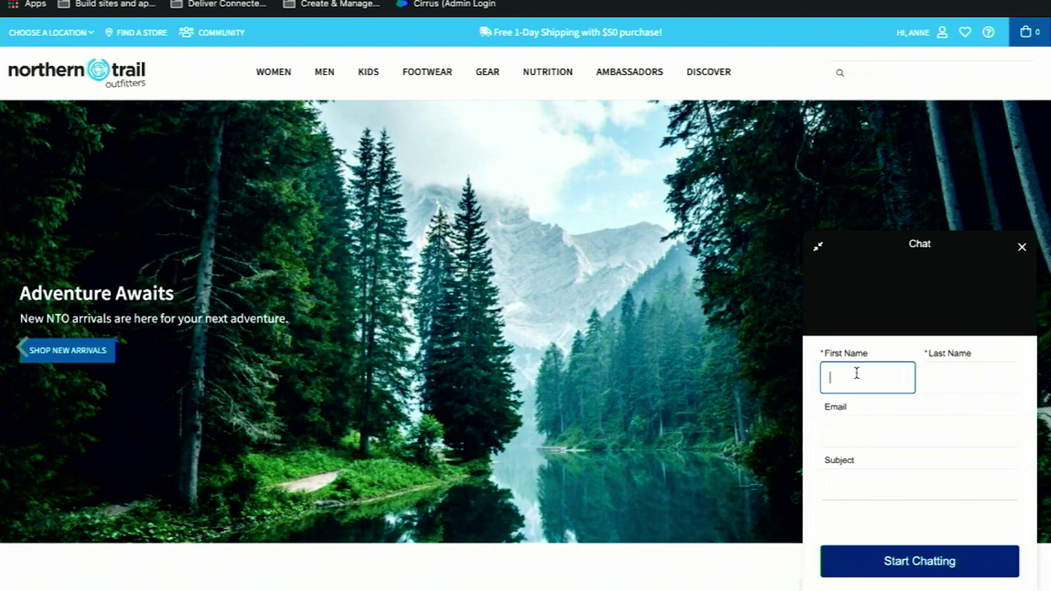
pyautogui.press('Tab')
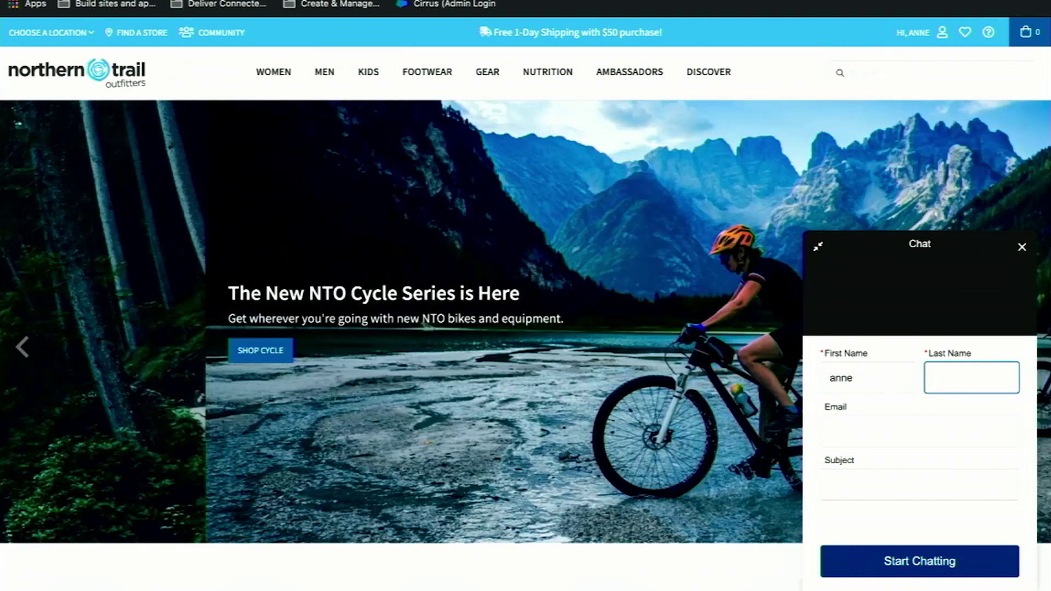
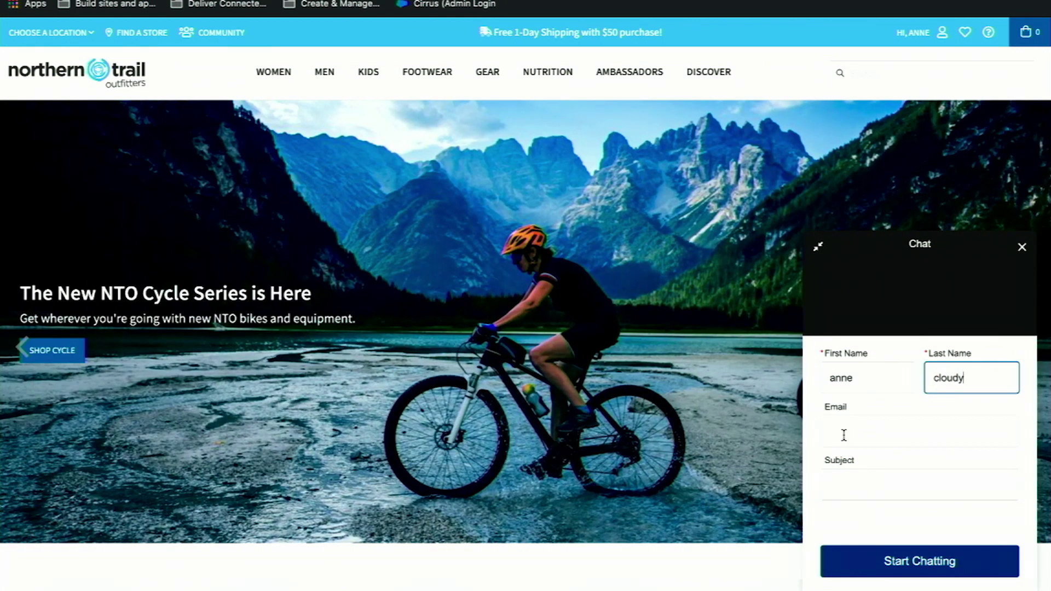
pyautogui.click(843, 432)
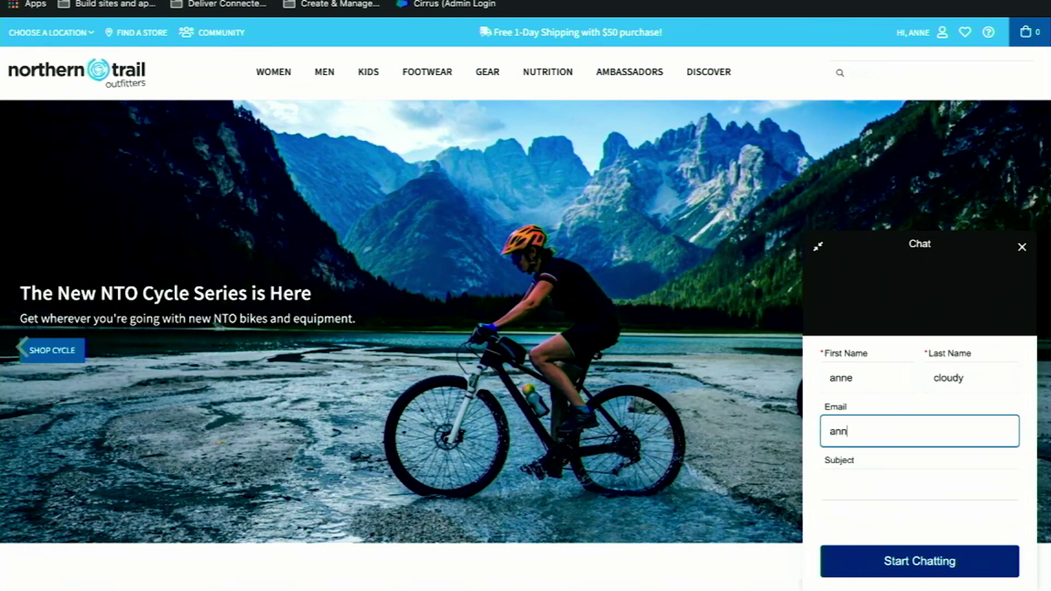
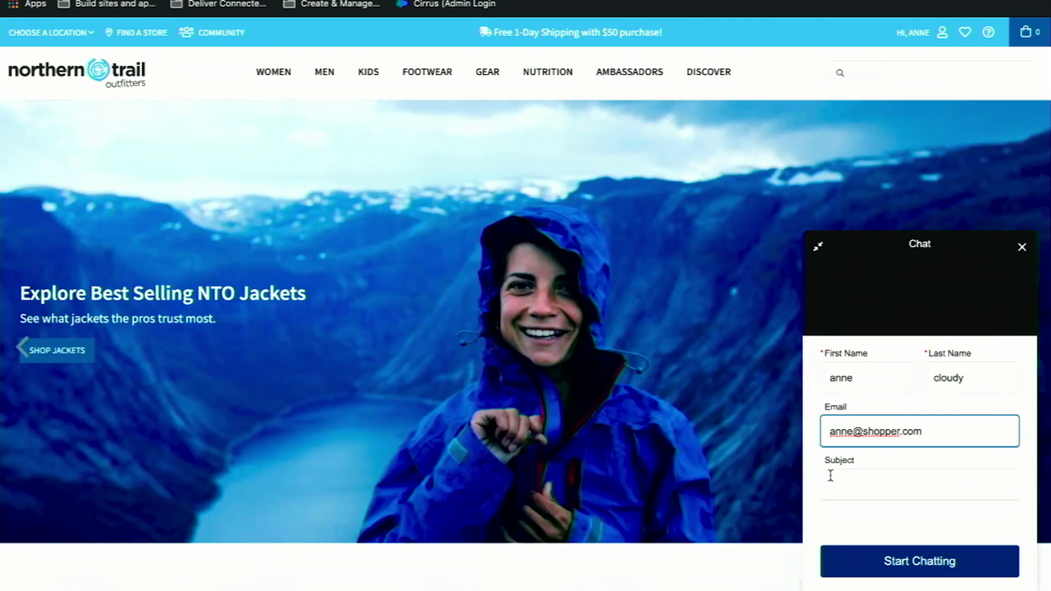
pyautogui.click(833, 477)
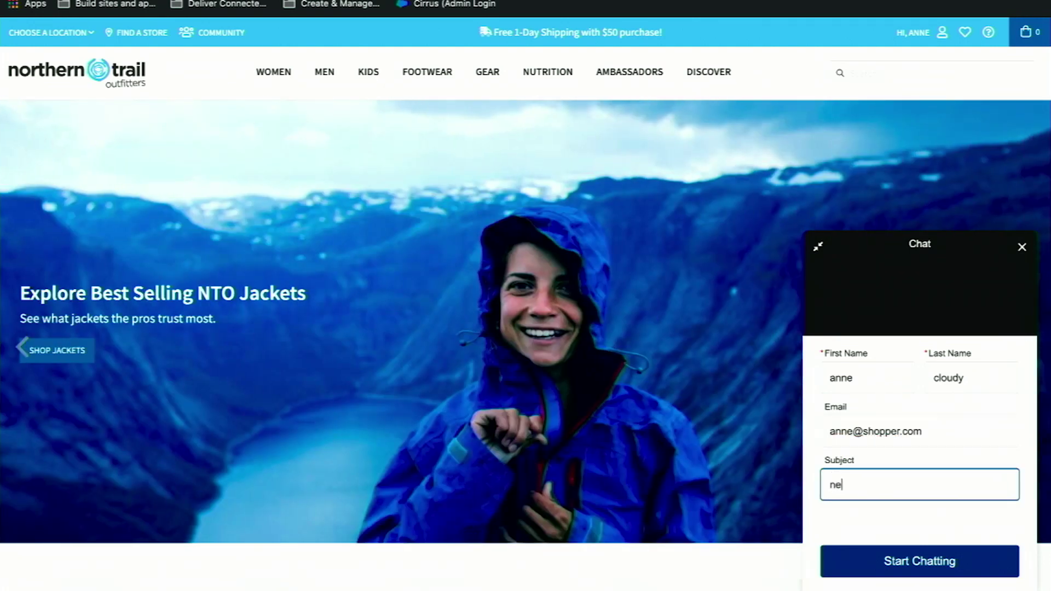
pyautogui.write('need a return')
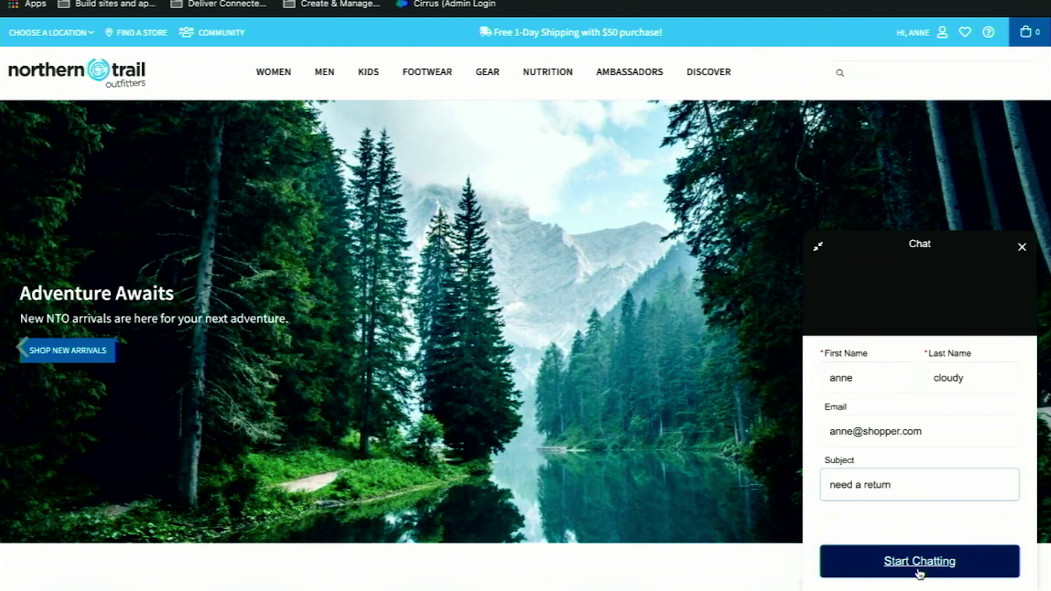
pyautogui.click(888, 568)
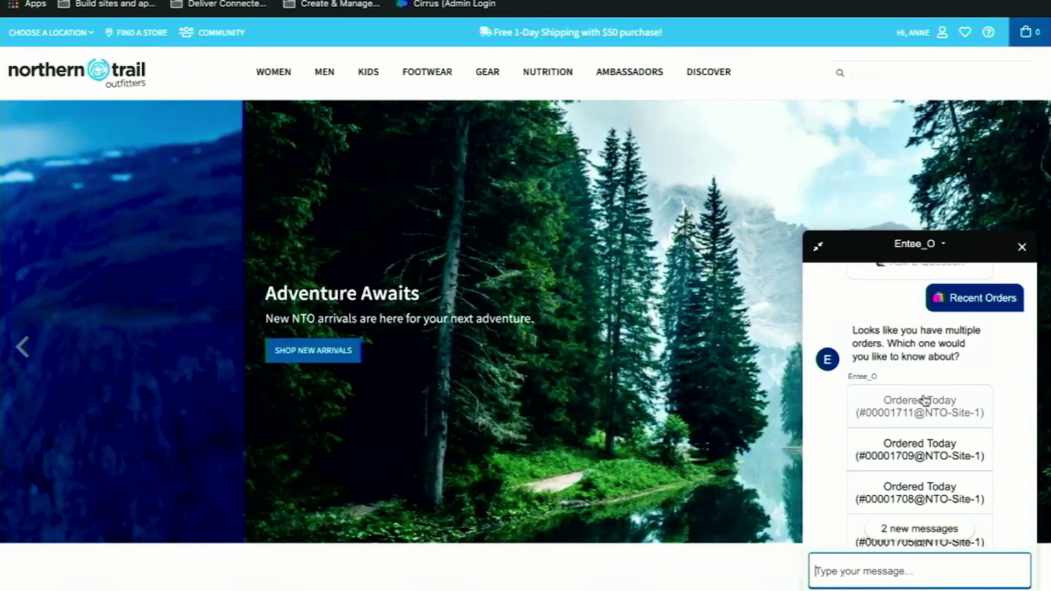
# Ask the bot about today's most recent order, then request transfer to a live agent.
pyautogui.click(924, 399)
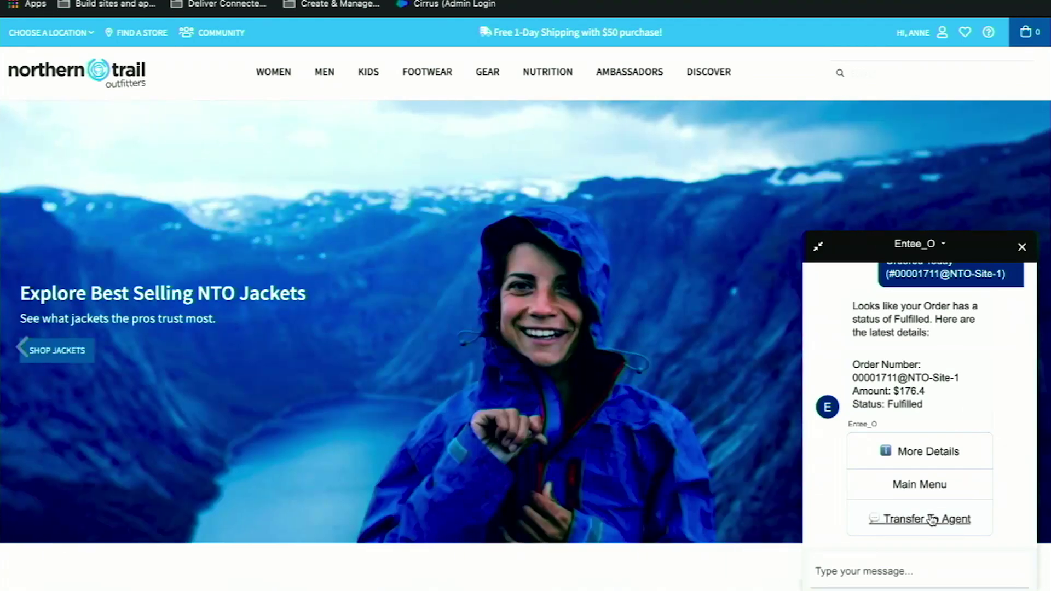
pyautogui.click(931, 519)
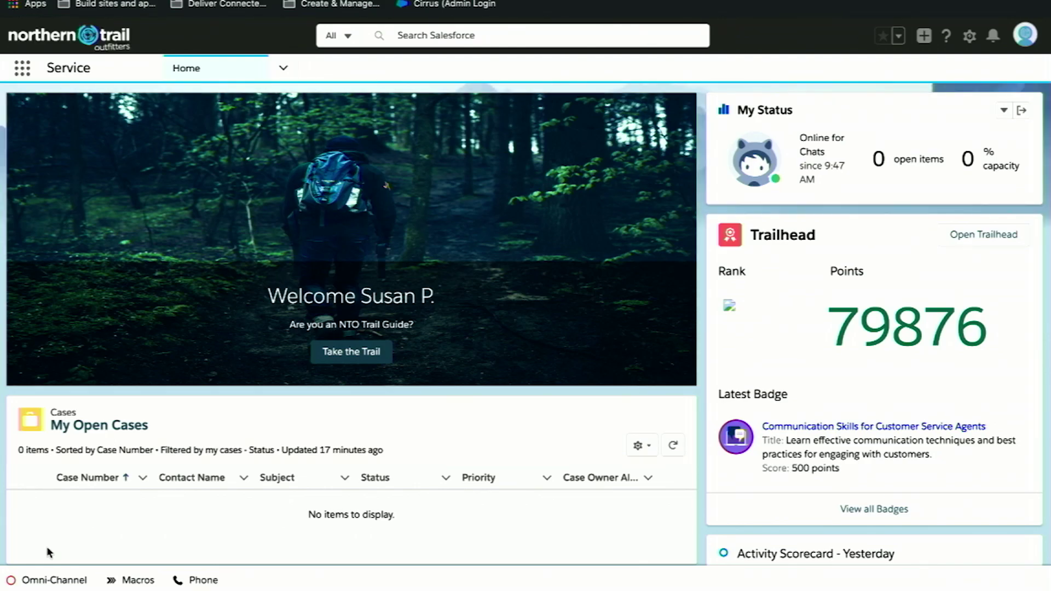
# Set Omni-Channel status to Online for Chats and accept the incoming customer chat.
pyautogui.click(45, 582)
pyautogui.click(243, 263)
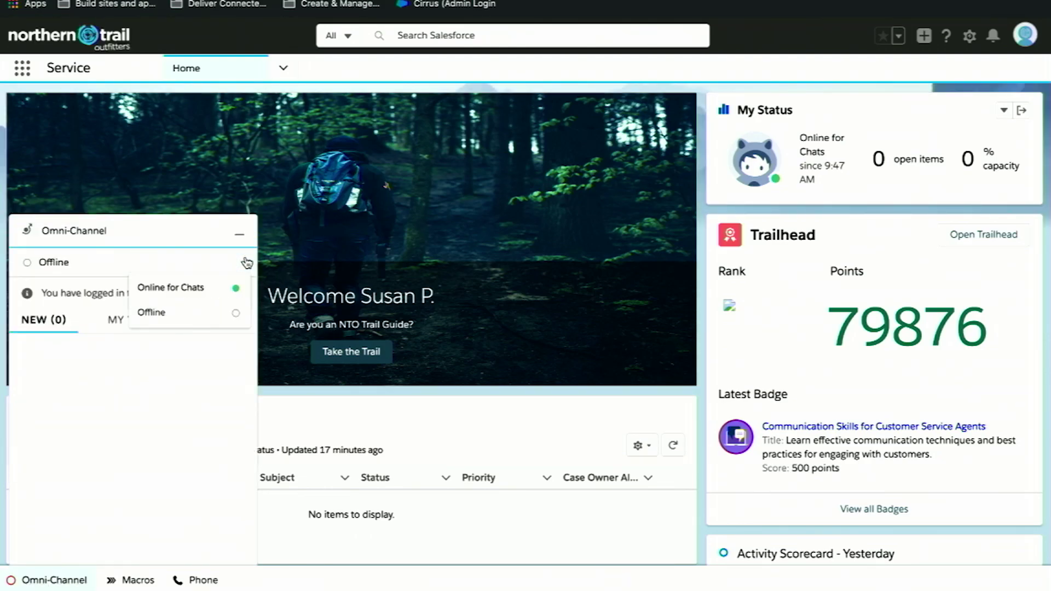
pyautogui.click(234, 288)
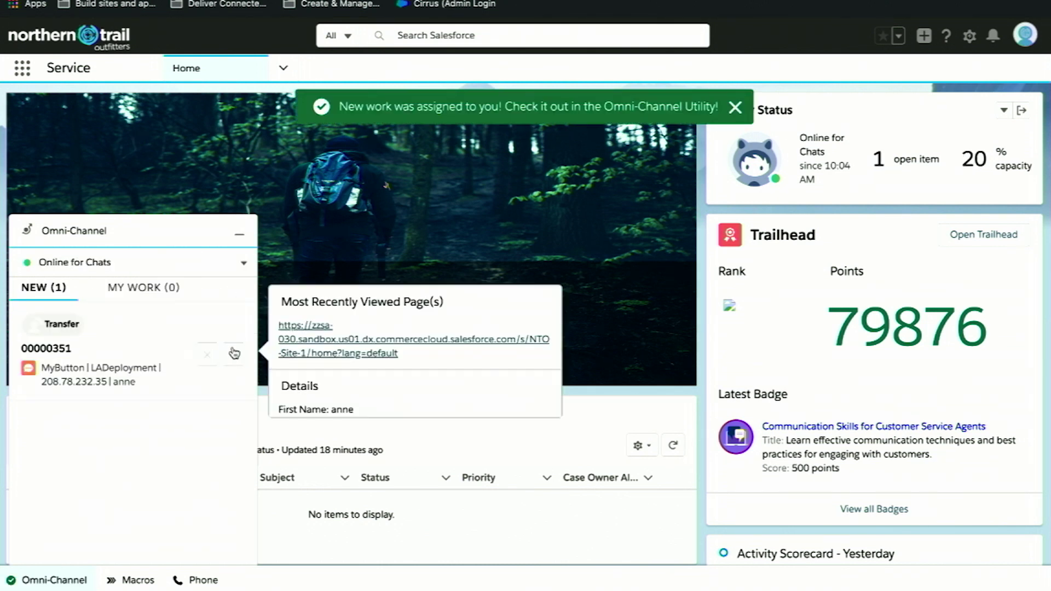
pyautogui.click(234, 354)
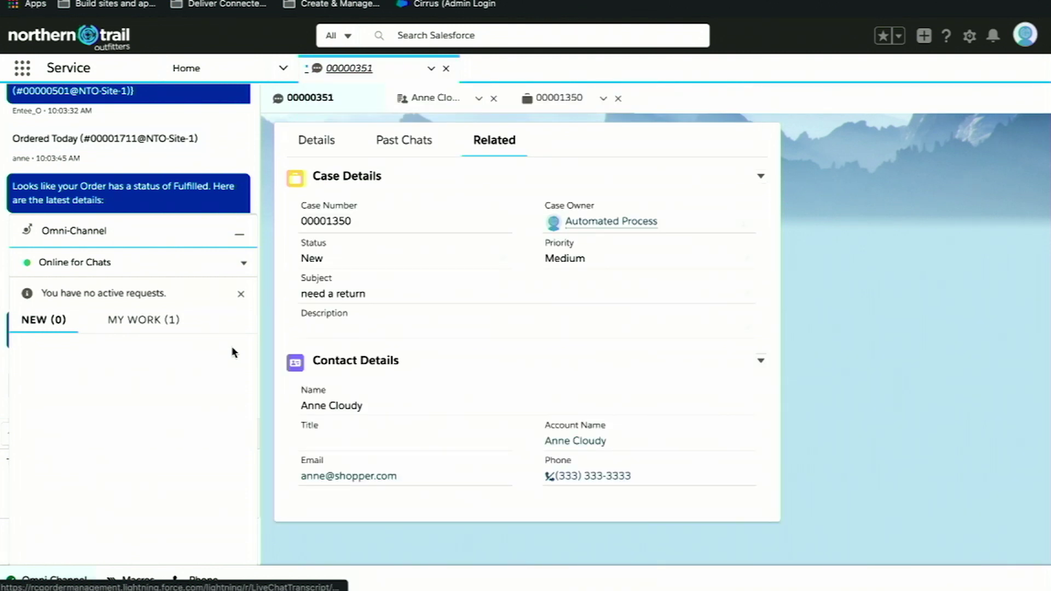
pyautogui.click(233, 237)
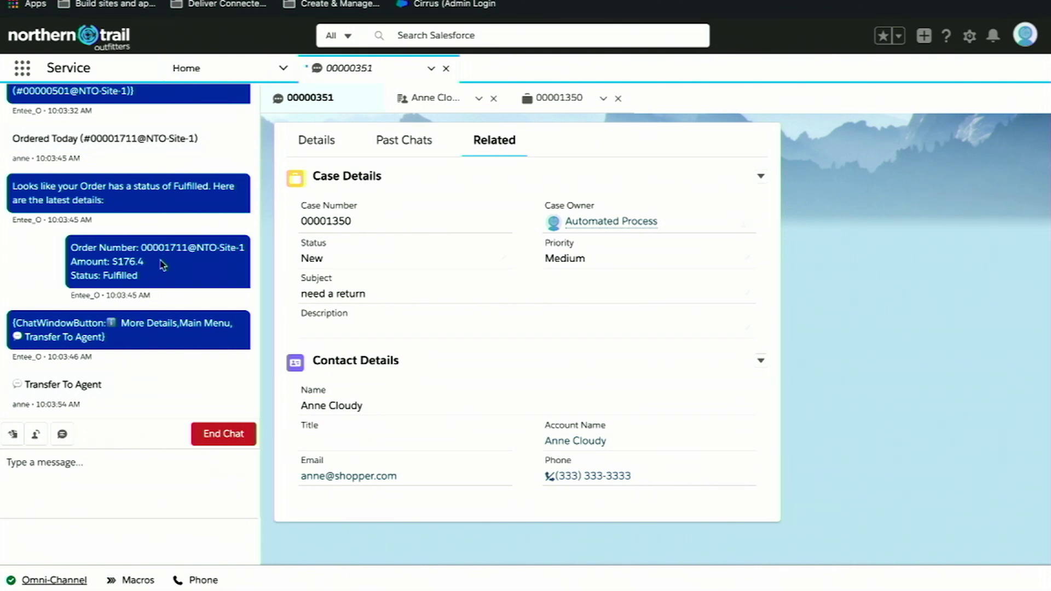
# Send the greeting 'How can I help you?' and bring up the customer's person account.
pyautogui.click(58, 478)
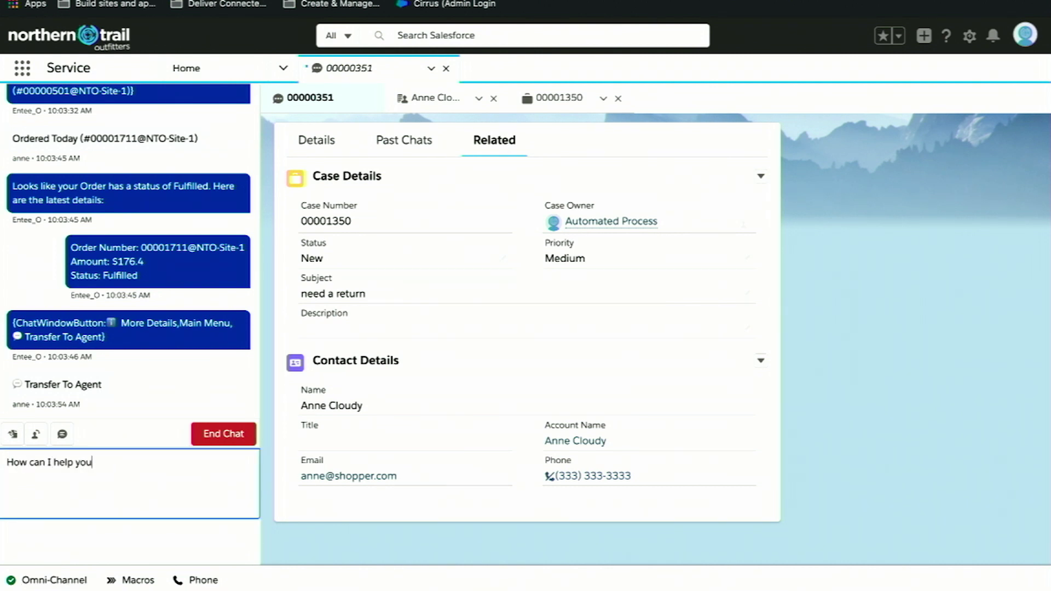
pyautogui.press('Return')
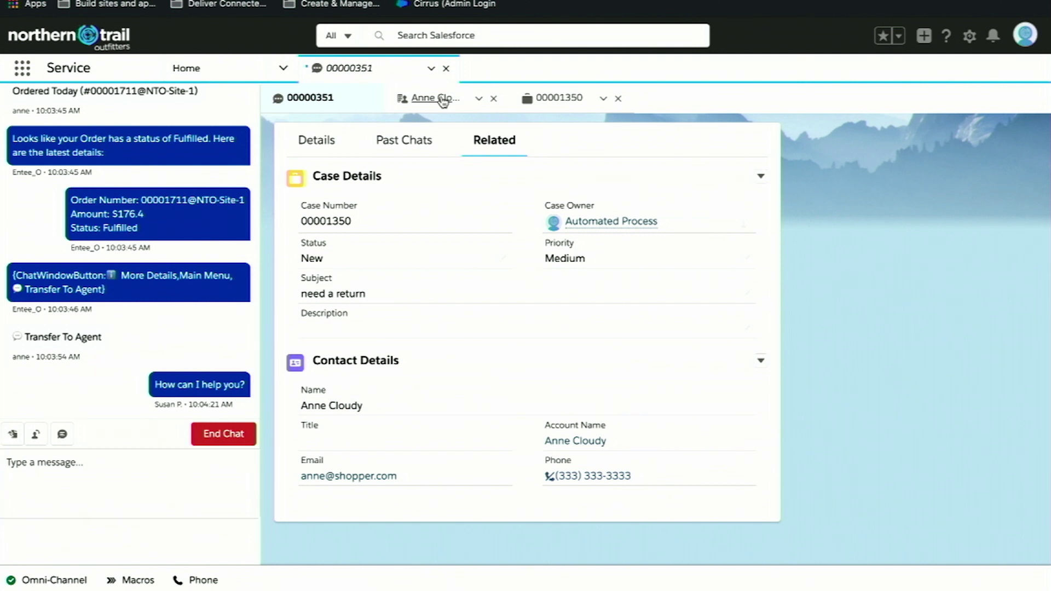
pyautogui.click(440, 98)
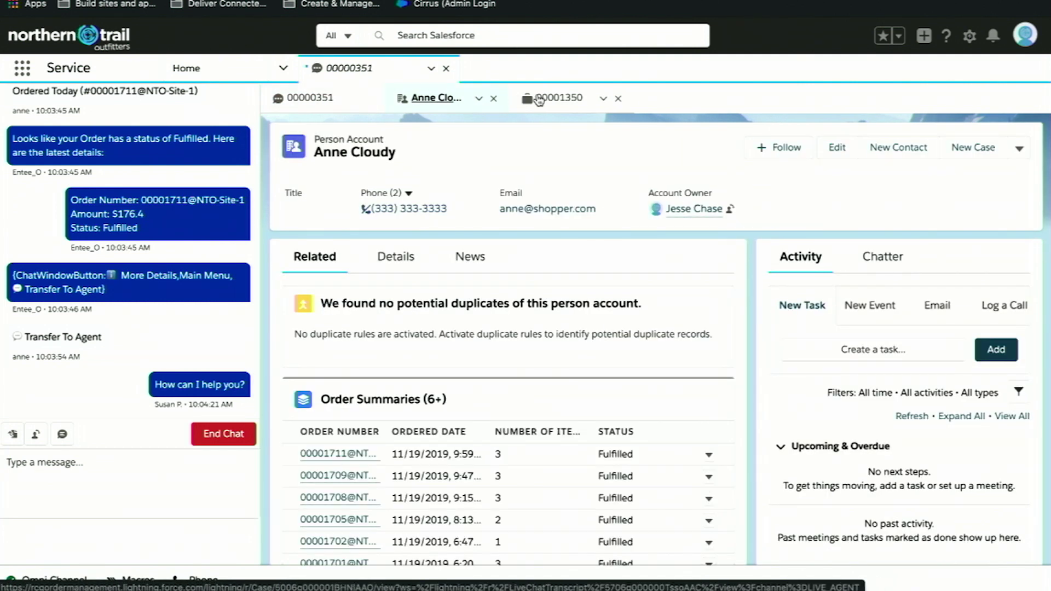
# Review the 'need a return' case and order summary, then launch the Return Item flow.
pyautogui.click(546, 99)
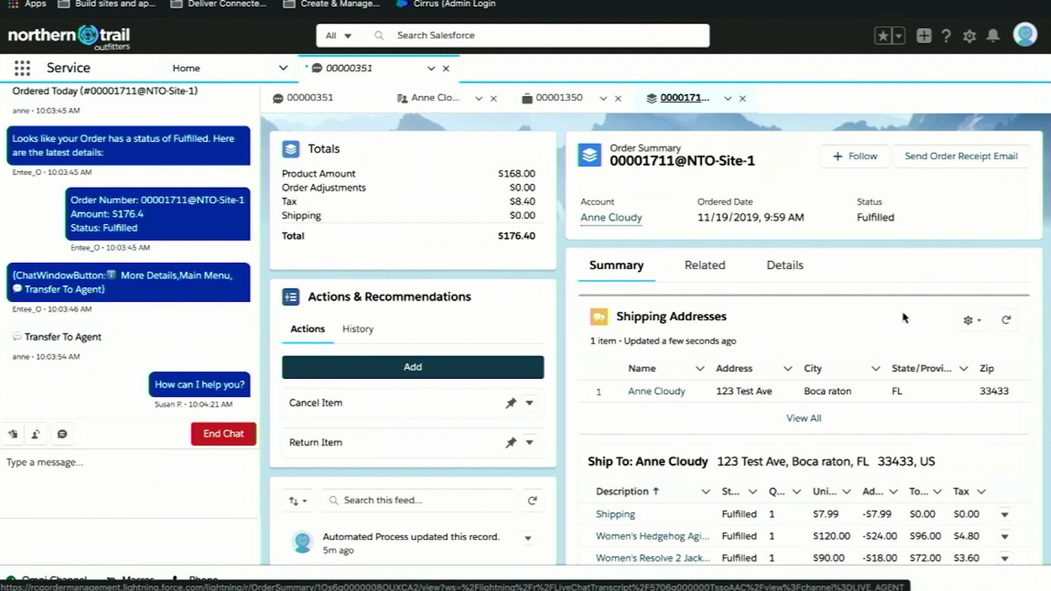
pyautogui.scroll(-1, 886, 313)
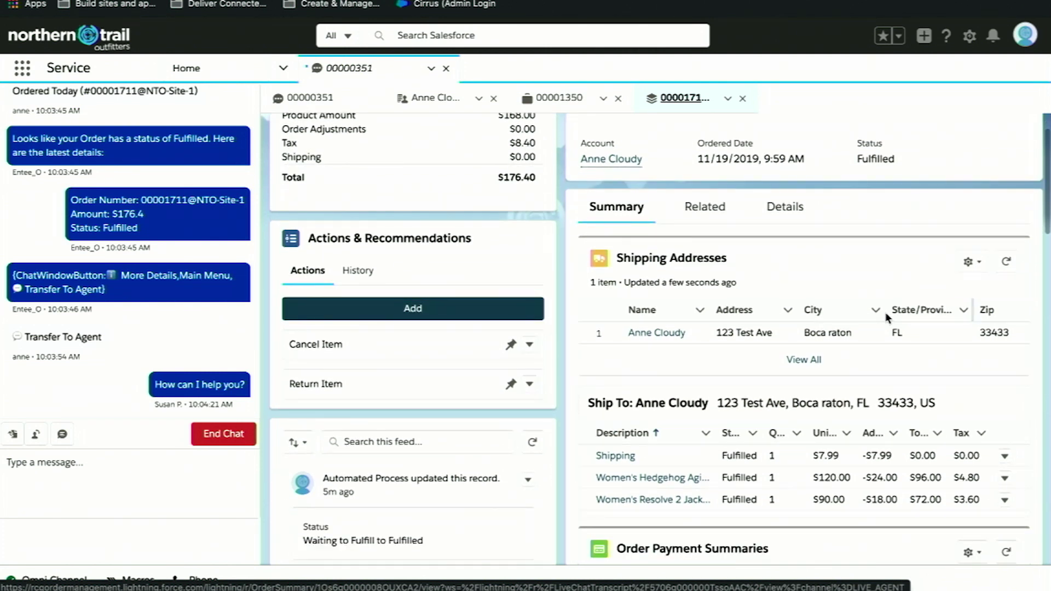
pyautogui.scroll(-1, 826, 377)
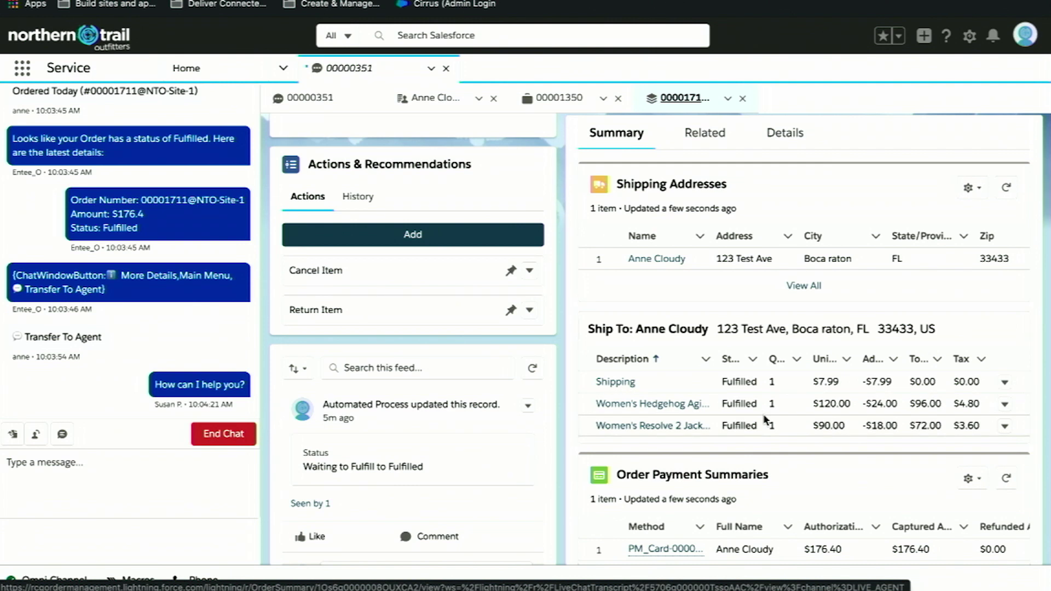
pyautogui.scroll(-1, 764, 420)
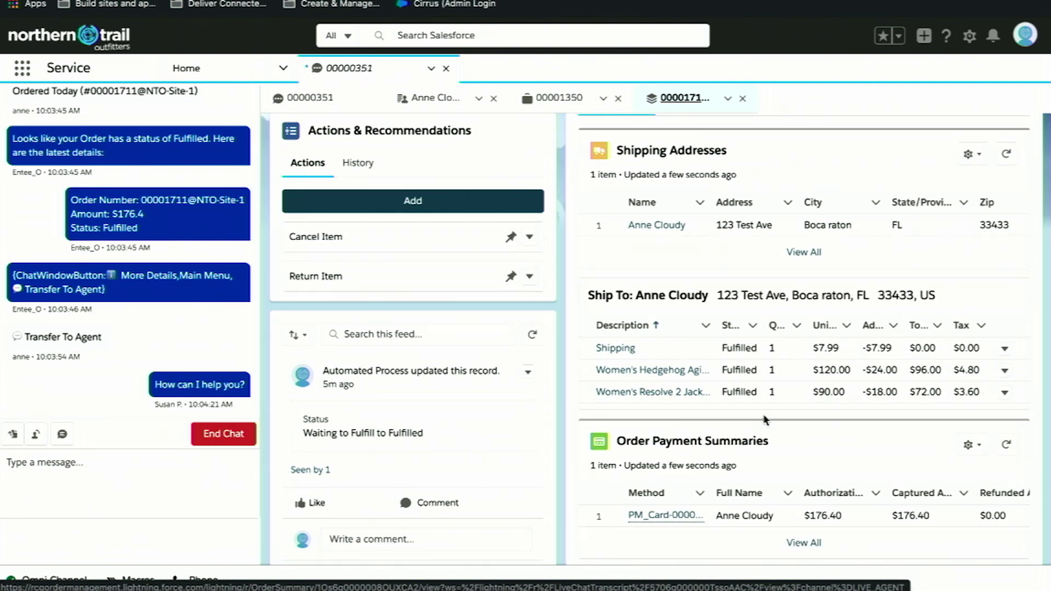
pyautogui.scroll(-1, 765, 420)
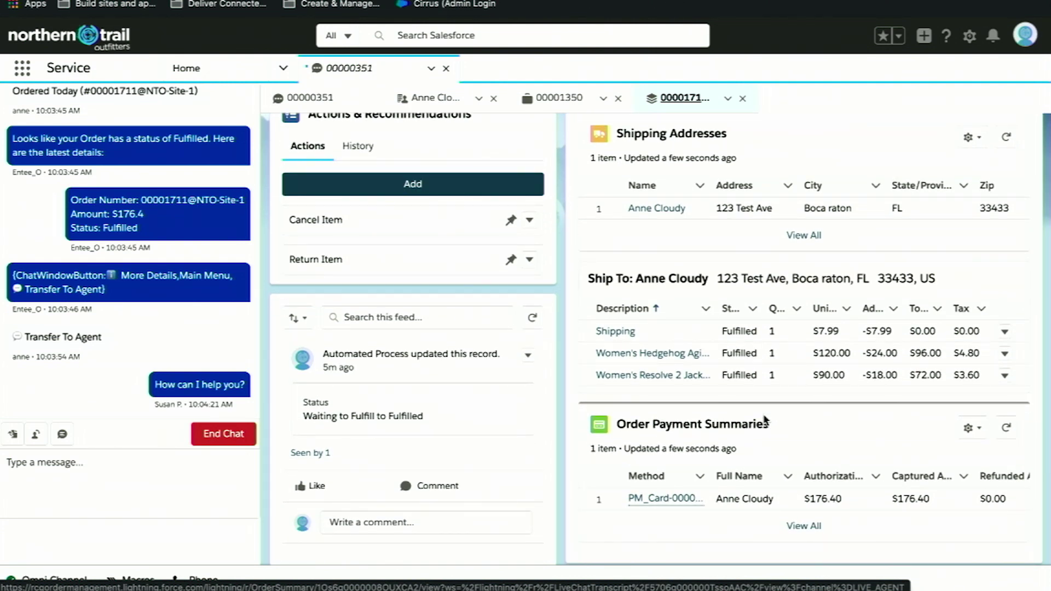
pyautogui.click(400, 256)
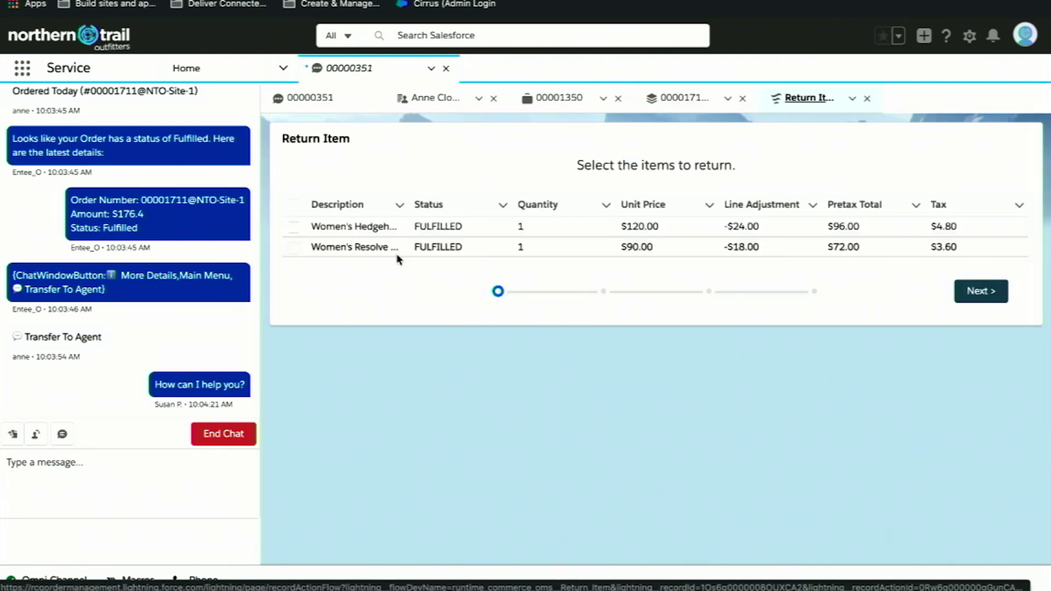
# Return the Women's Hedgehog Agile NTO-tech item for 'Change of mind', refunding $100.80, and finish.
pyautogui.click(294, 227)
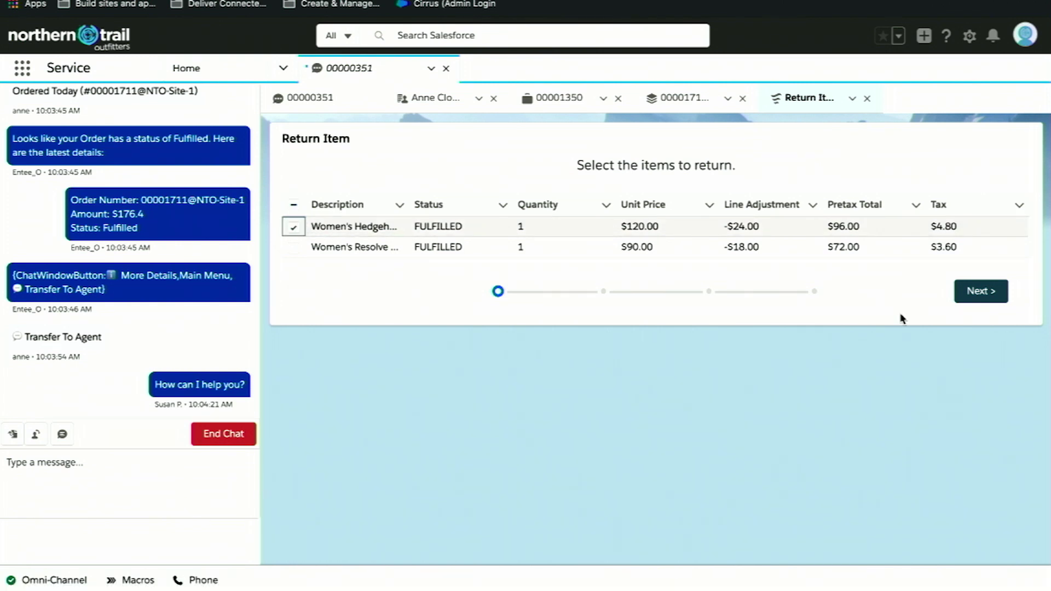
pyautogui.click(974, 296)
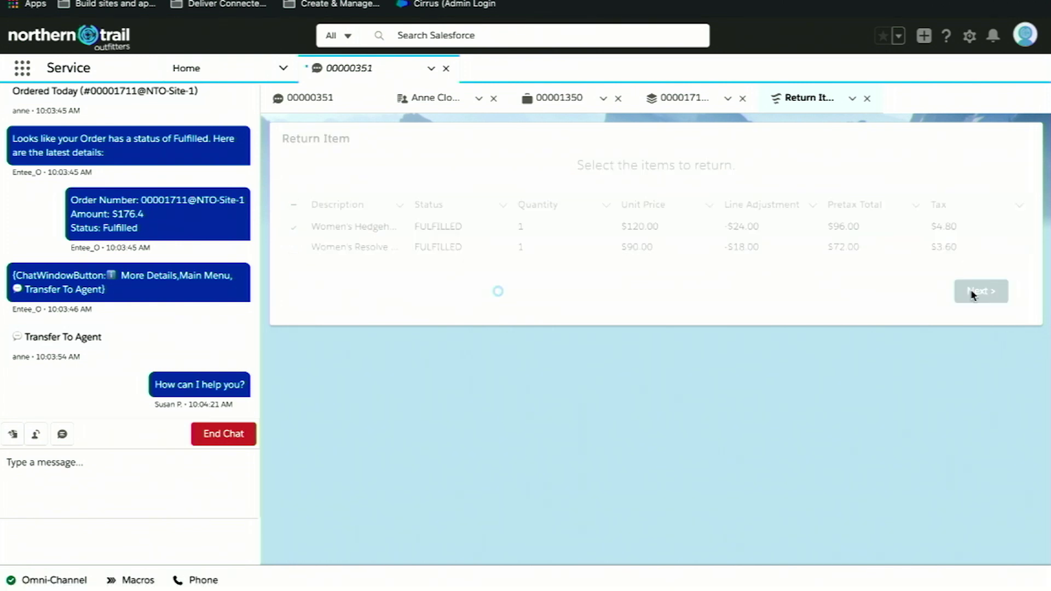
pyautogui.click(854, 237)
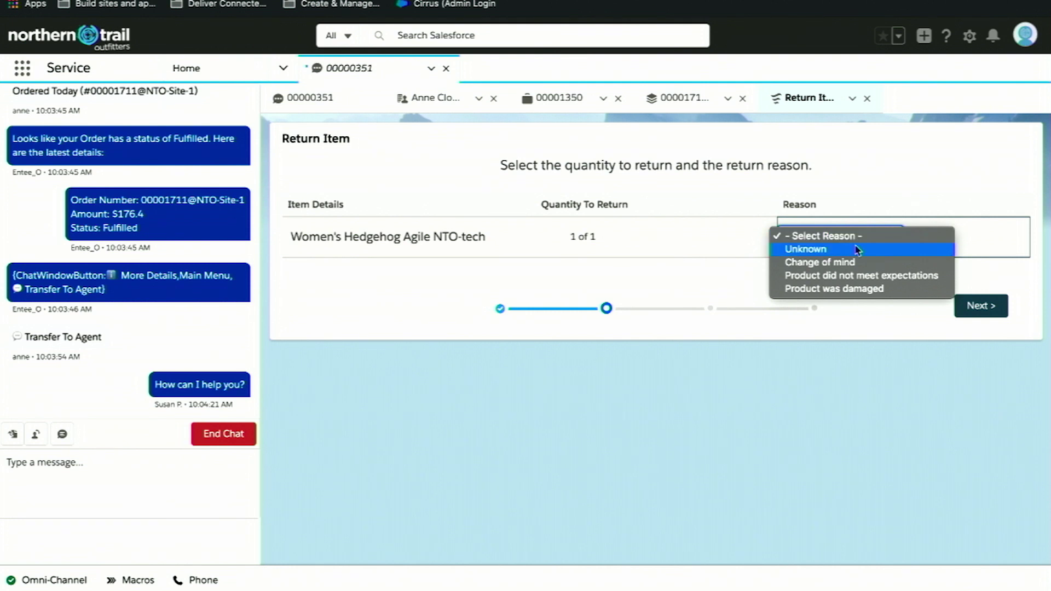
pyautogui.click(817, 260)
pyautogui.click(973, 308)
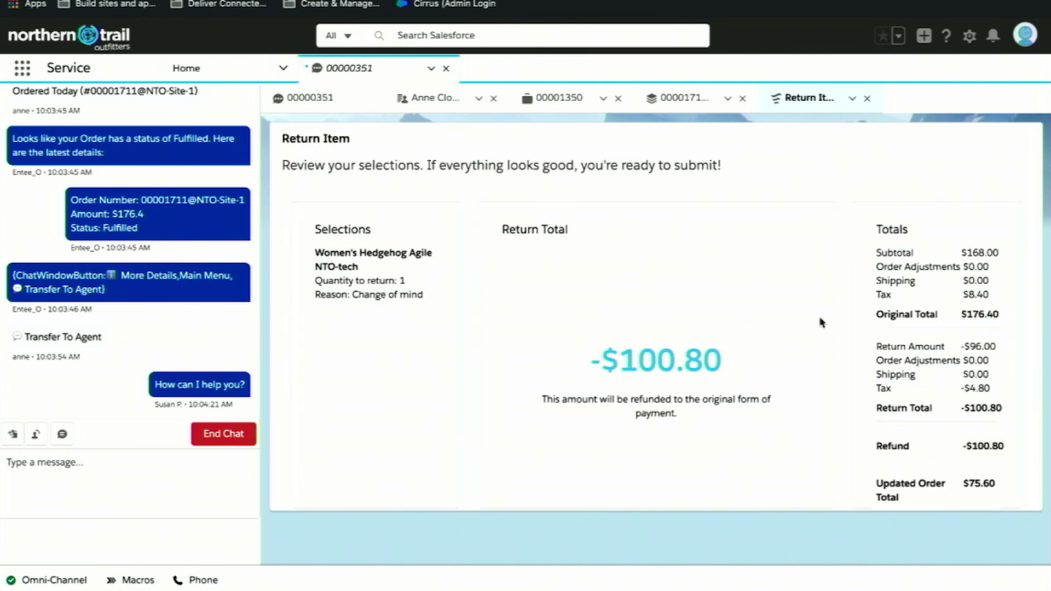
pyautogui.scroll(-1, 821, 322)
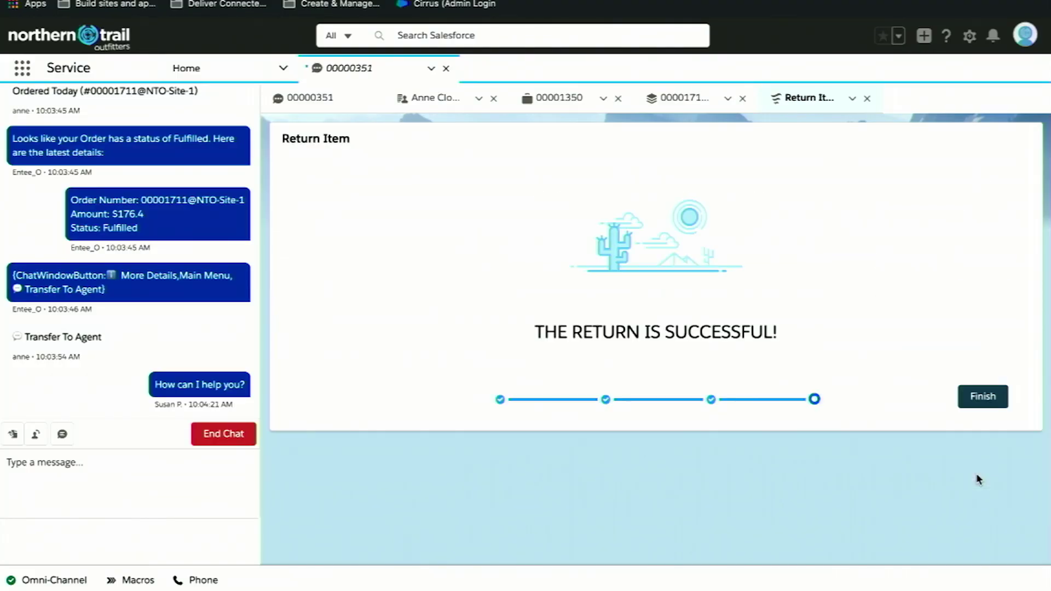
pyautogui.click(992, 394)
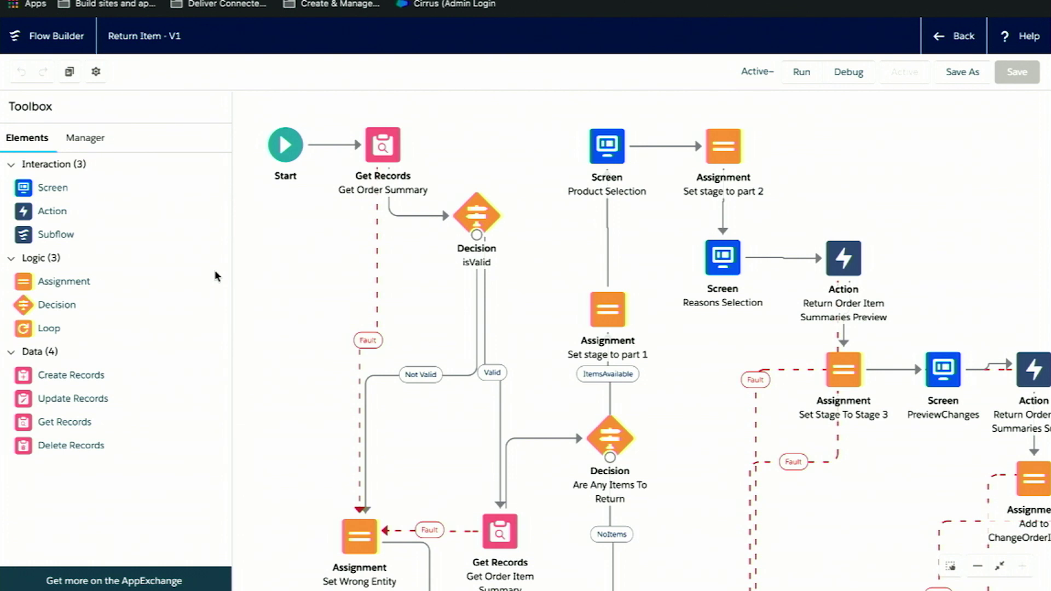
# Drag an Action element onto the flow canvas and list the Lightning Order Management actions.
pyautogui.moveTo(24, 212); pyautogui.dragTo(319, 278)
pyautogui.click(281, 283)
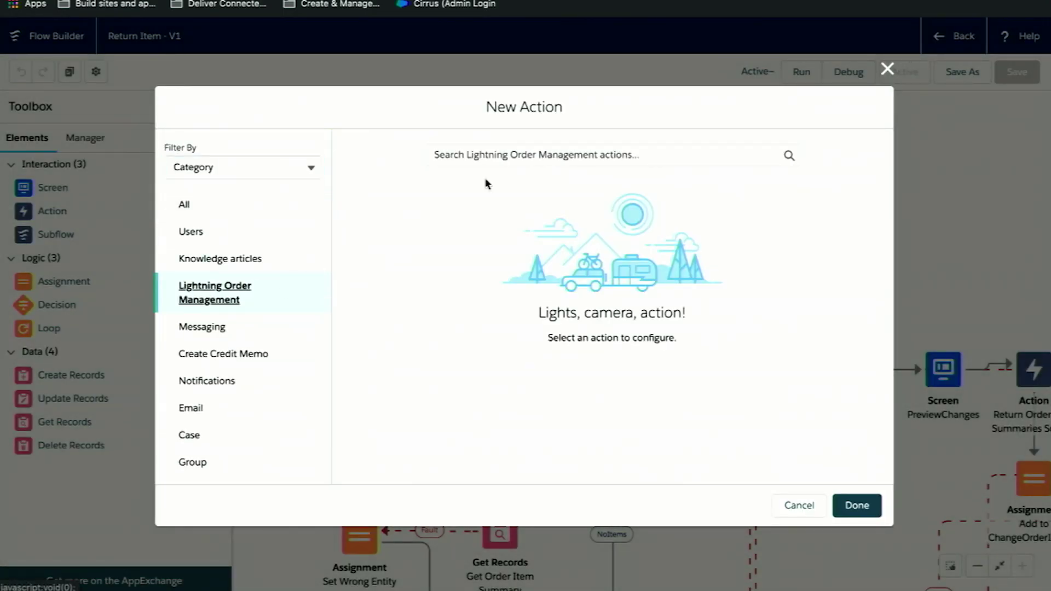
pyautogui.click(517, 155)
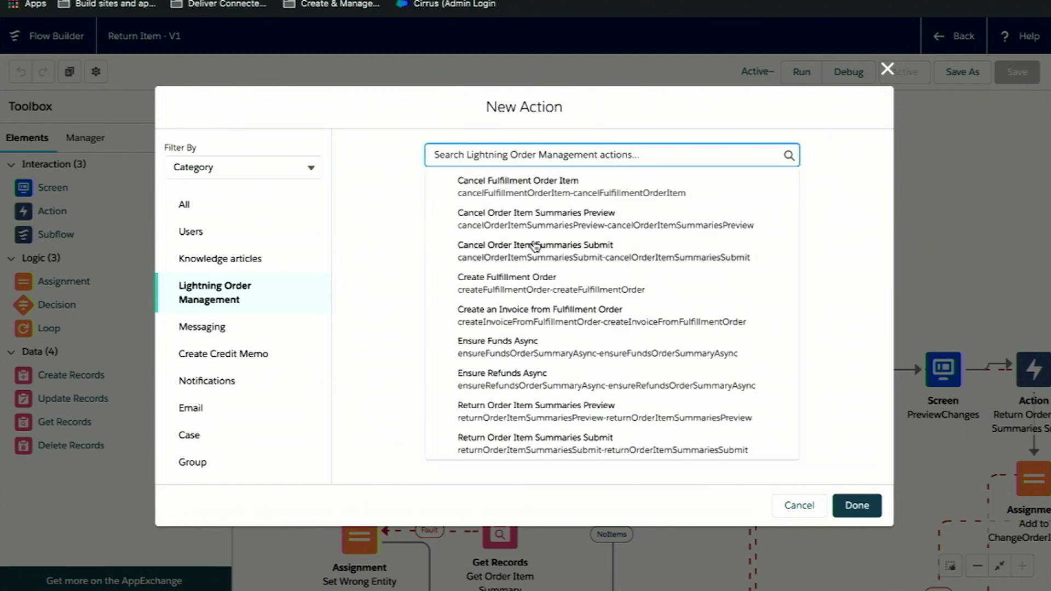